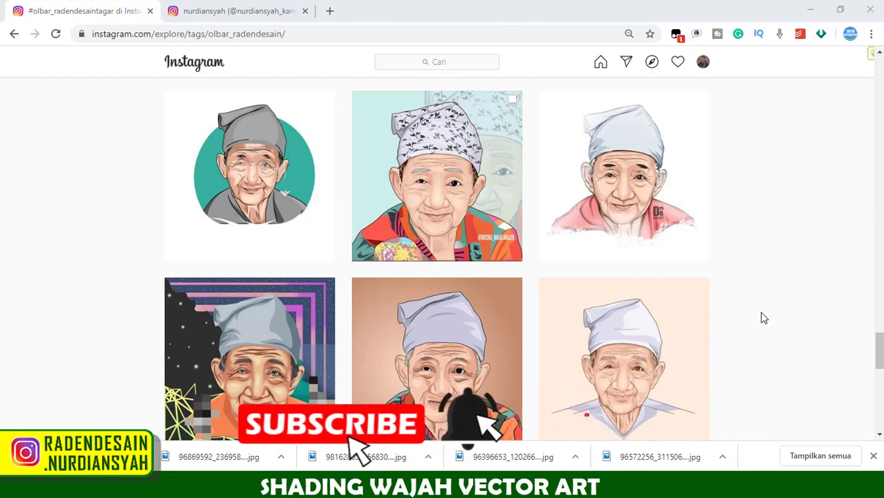
- Browse the portraits posted under the #olbar_radendesain hashtag and switch to the open Instagram profile page
scroll(764, 318, up, 2)
scroll(764, 322, up, 5)
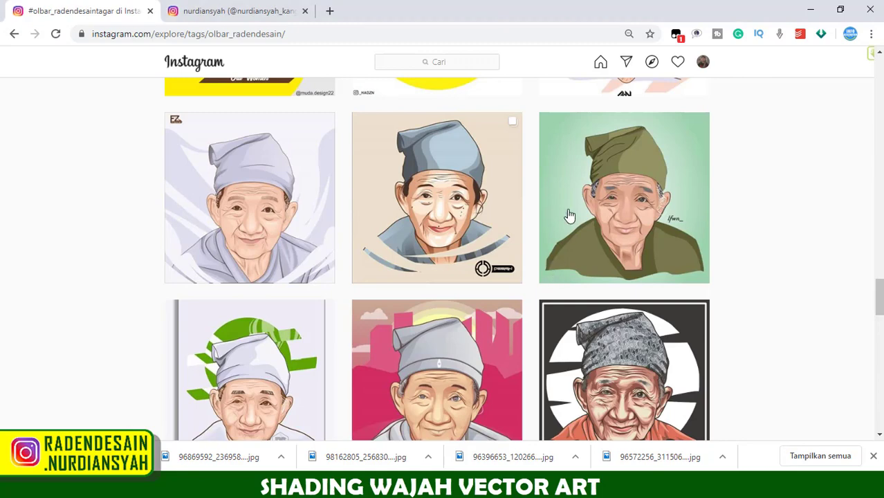
click(215, 12)
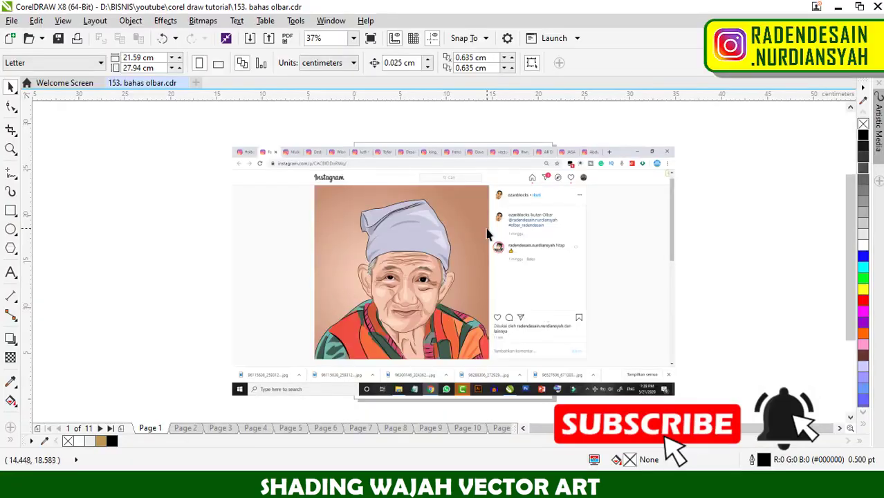
- In CorelDRAW, examine the post details and the full vector portrait on page 1 of 153. bahas olbar.cdr
scroll(518, 183, up, 3)
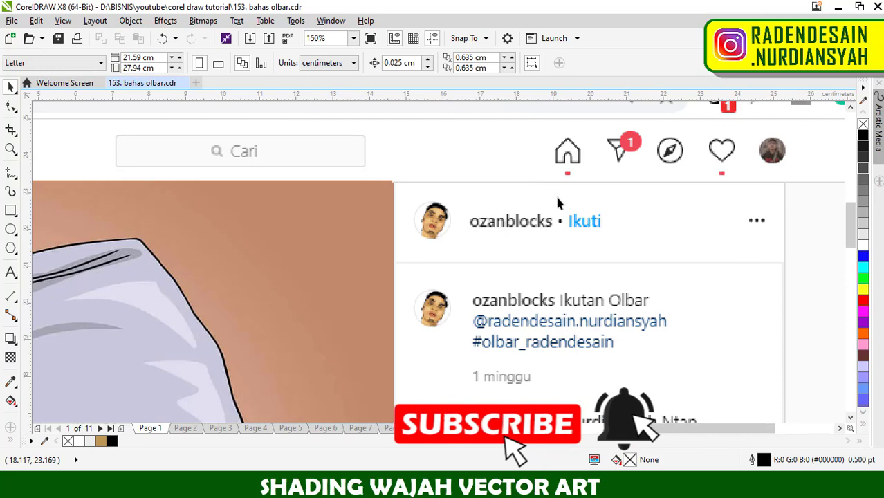
scroll(555, 193, down, 3)
scroll(555, 194, down, 3)
scroll(496, 257, up, 3)
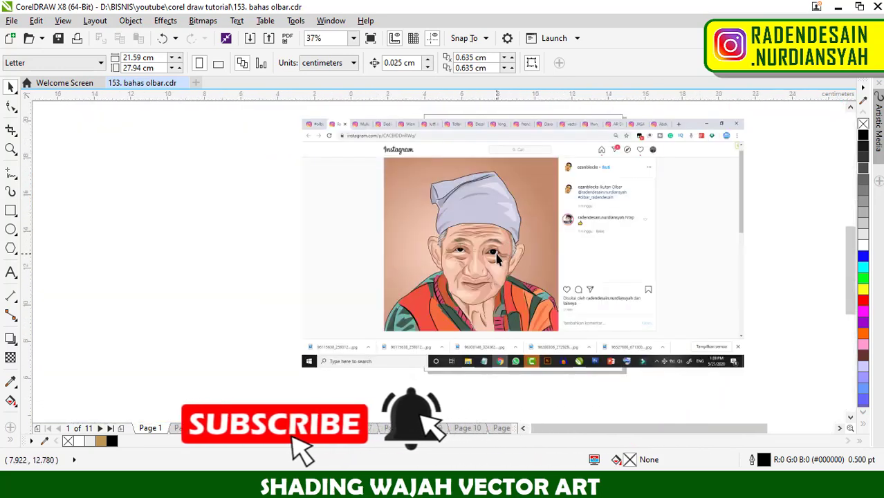
scroll(497, 257, up, 2)
scroll(498, 271, down, 2)
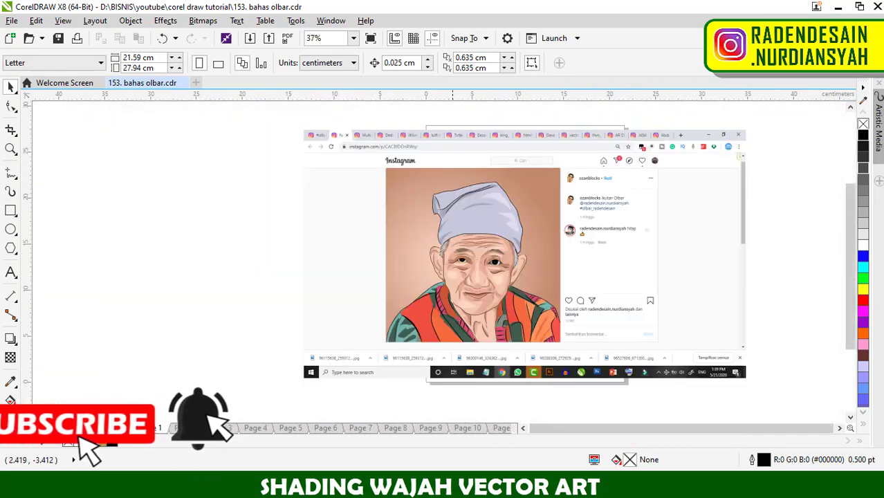
- Place the original reference photo directly to the left of the vector portrait on page 1 for side-by-side comparison
click(111, 429)
drag(503, 255, 303, 261)
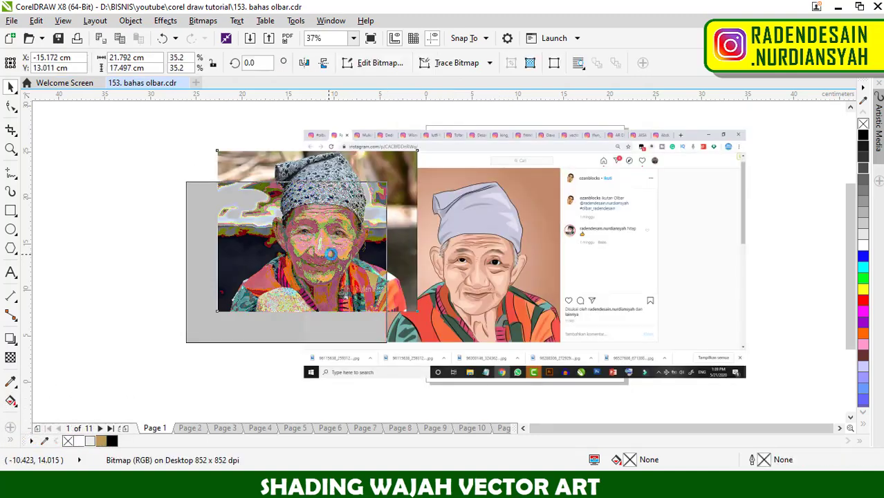
drag(437, 266, 398, 265)
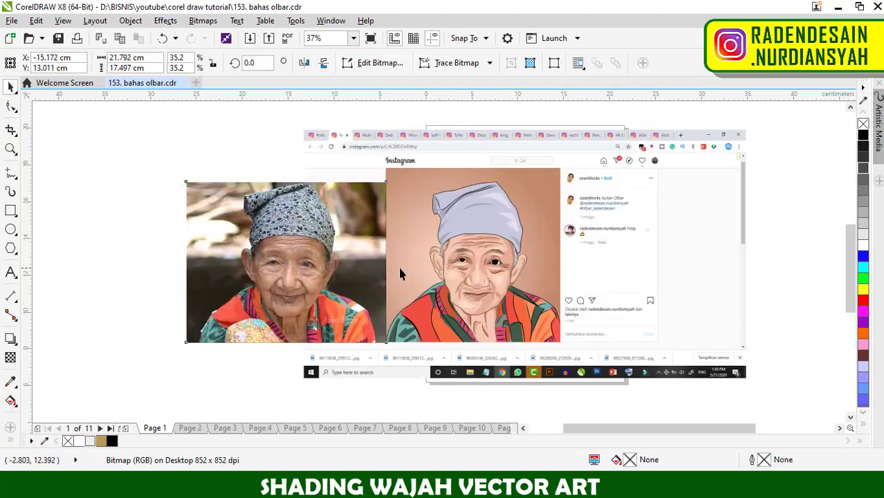
- Examine the vector portrait's mouth and chin shading up close against the reference photo
scroll(398, 265, up, 2)
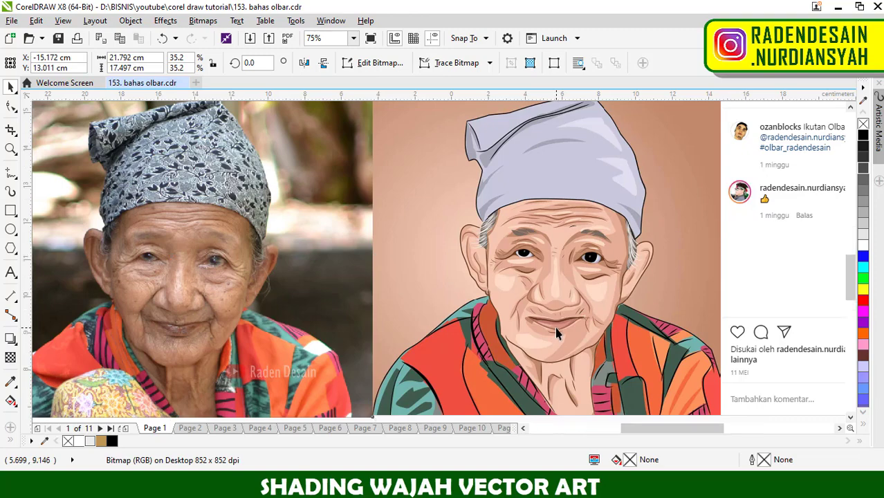
scroll(557, 333, up, 2)
scroll(572, 323, down, 2)
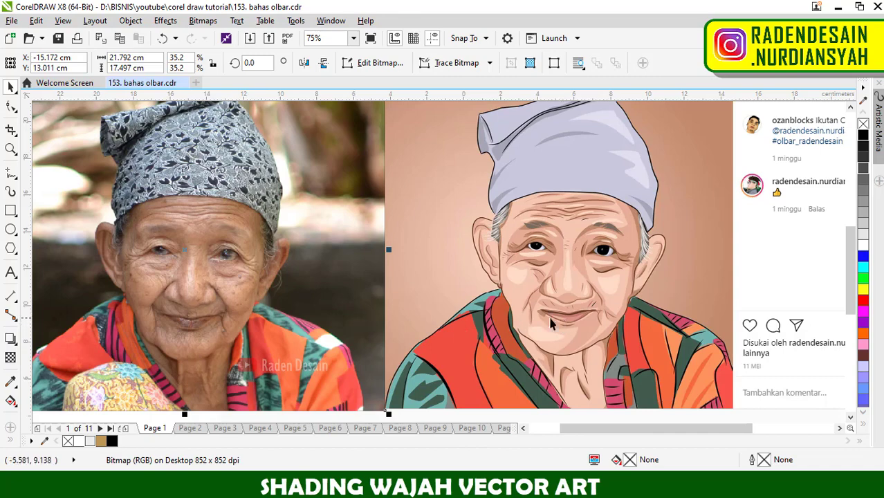
scroll(551, 324, up, 1)
scroll(586, 316, down, 1)
scroll(592, 328, up, 2)
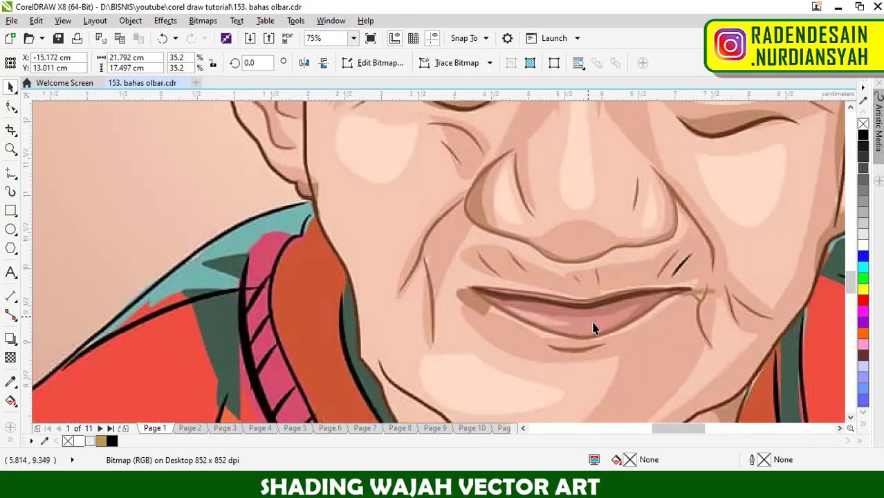
scroll(596, 331, down, 2)
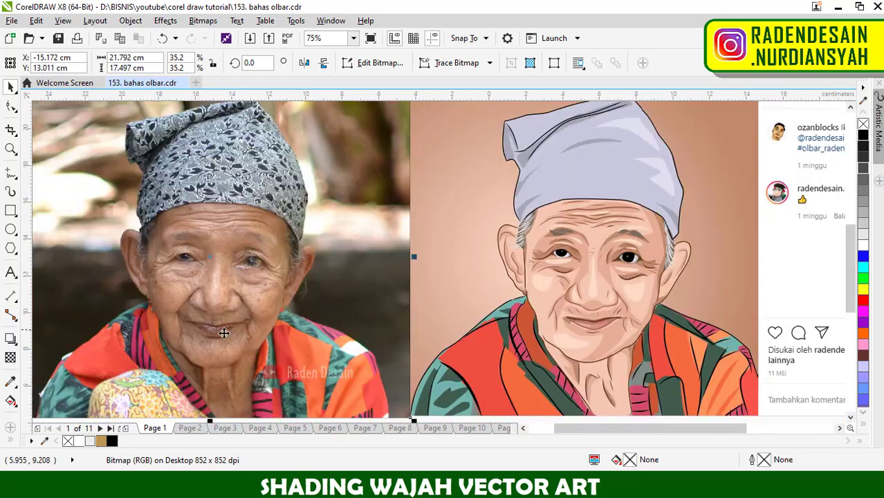
- Trace the lower lip's edge in the reference photo with freehand curves, the second about 0.83 cm wide
scroll(223, 333, up, 2)
scroll(103, 328, up, 1)
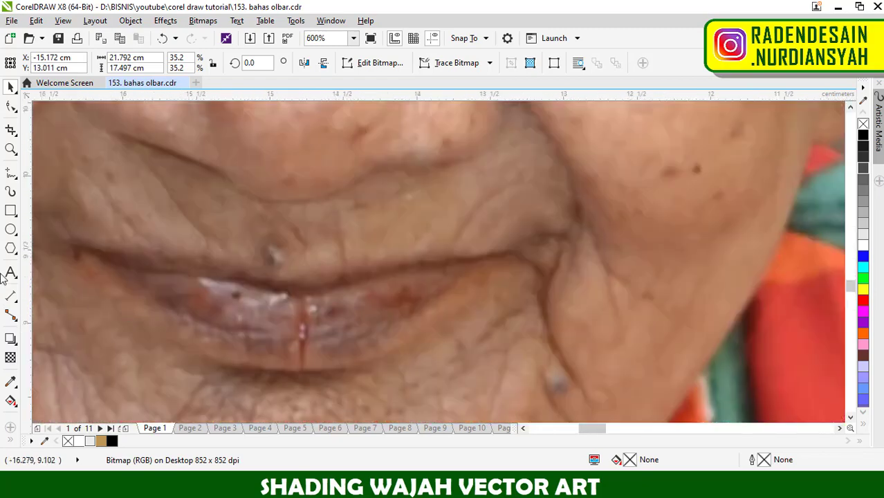
click(10, 171)
mouse_move(152, 315)
mouse_down()
mouse_move(240, 356)
mouse_move(324, 362)
mouse_up()
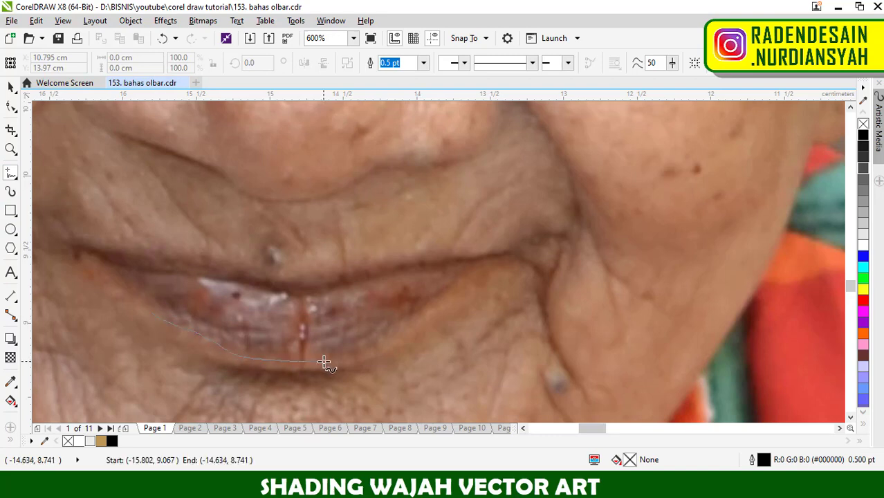
mouse_move(265, 350)
mouse_down()
mouse_move(351, 352)
mouse_move(389, 335)
mouse_up()
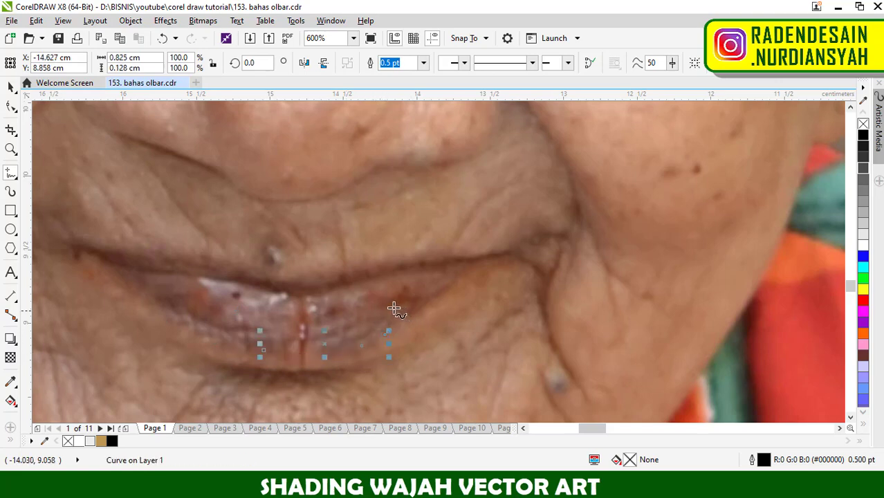
- Examine the eyes, forehead wrinkles, mouth and jawline of the page 1 vector portrait against the photo
scroll(395, 310, down, 1)
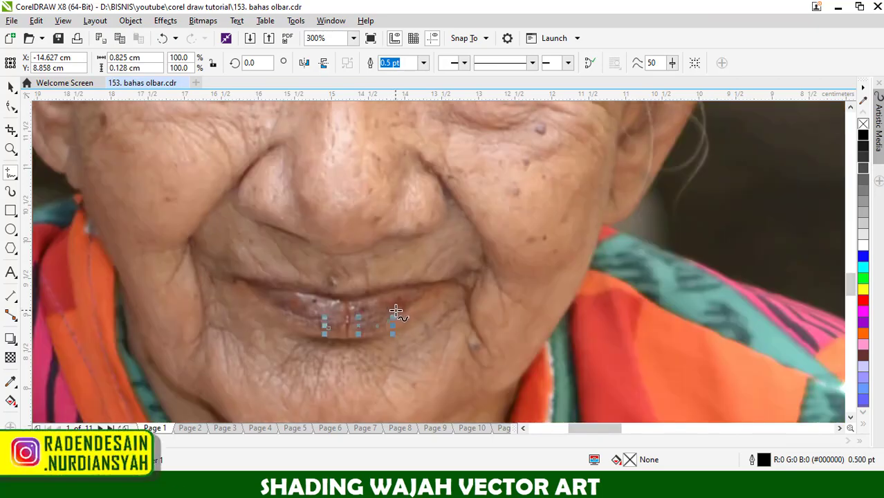
scroll(395, 310, down, 3)
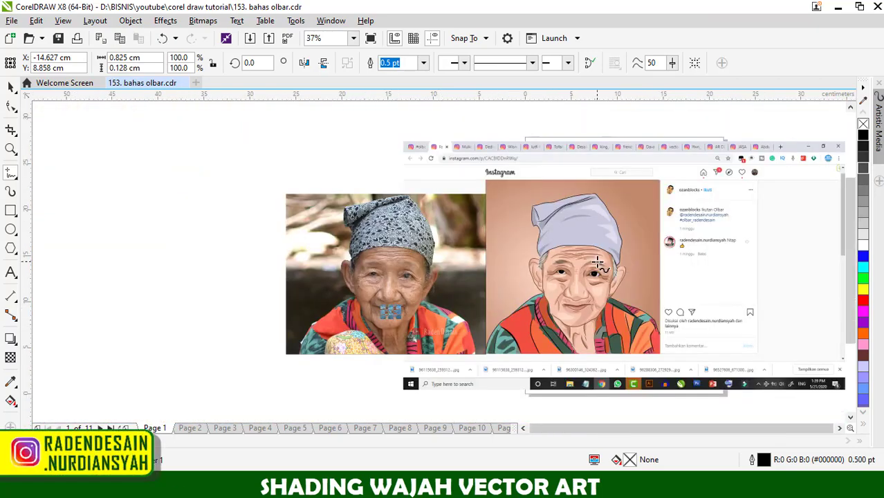
scroll(596, 268, up, 1)
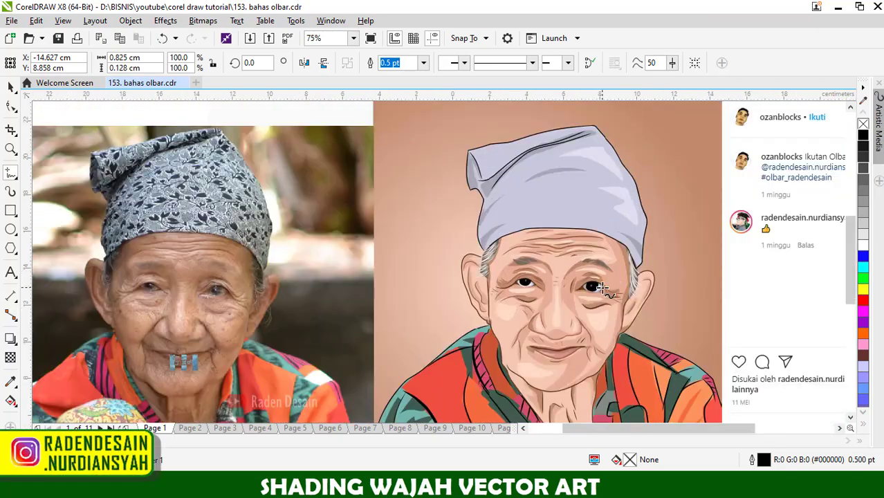
scroll(603, 290, up, 1)
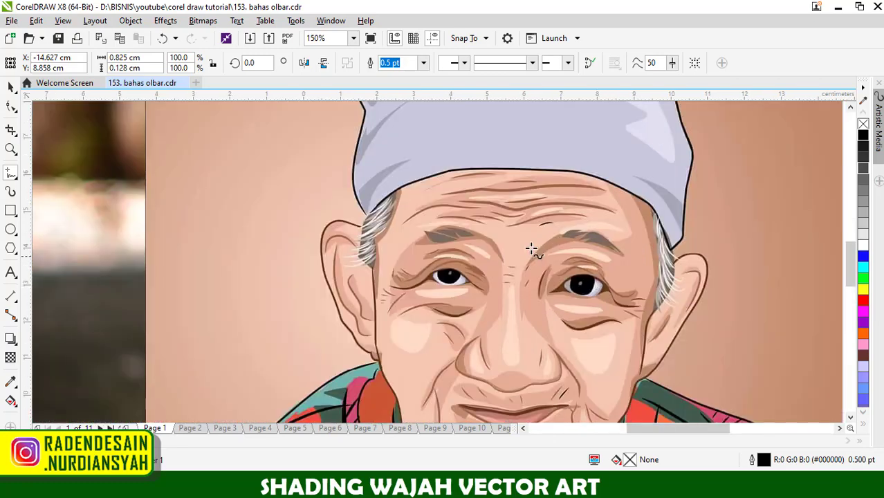
scroll(406, 315, down, 1)
scroll(427, 361, up, 1)
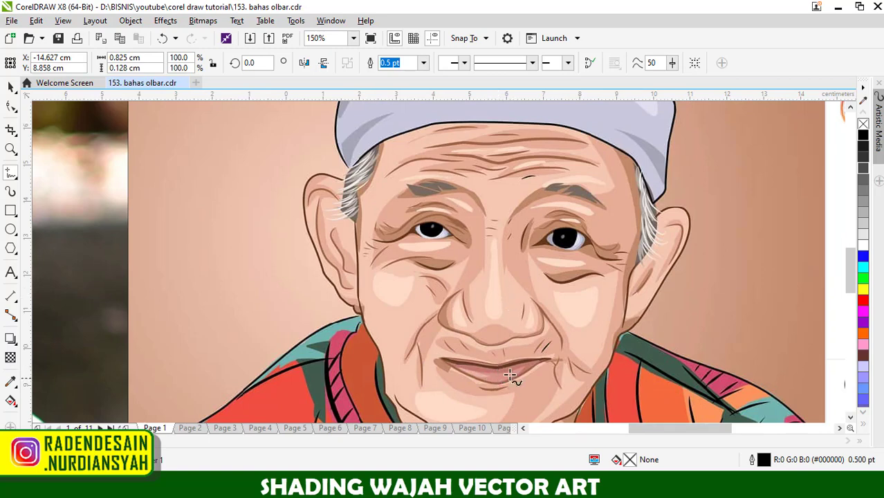
scroll(502, 285, down, 1)
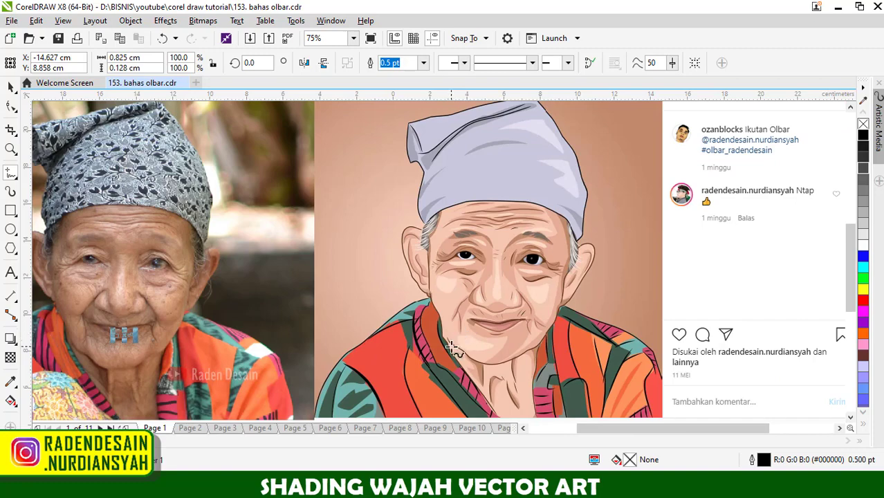
scroll(458, 338, up, 1)
scroll(472, 330, down, 1)
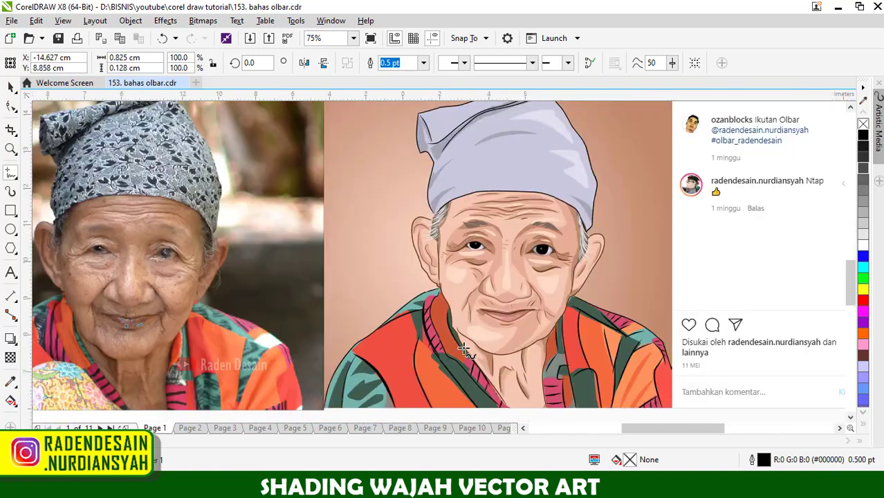
- Try covering the break in the portrait's jawline with a closed freehand shape about 0.56 by 0.77 cm
scroll(463, 342, up, 1)
scroll(453, 330, up, 1)
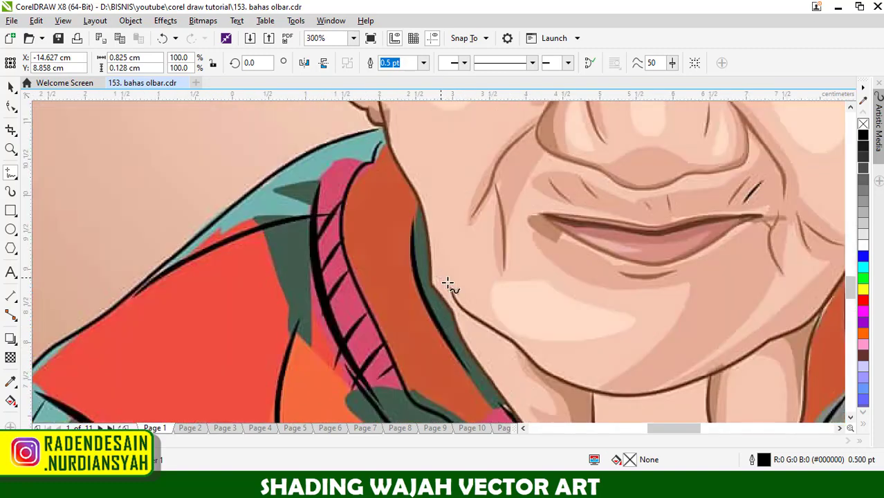
drag(450, 296, 430, 260)
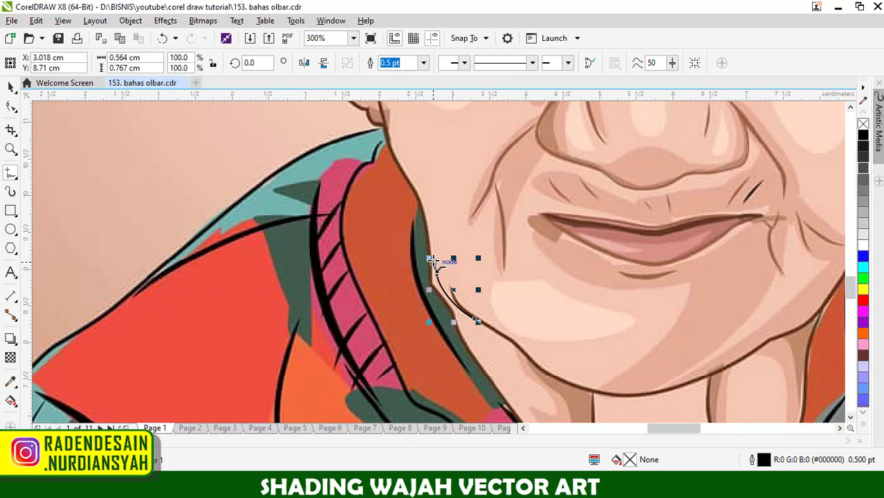
click(429, 260)
click(476, 321)
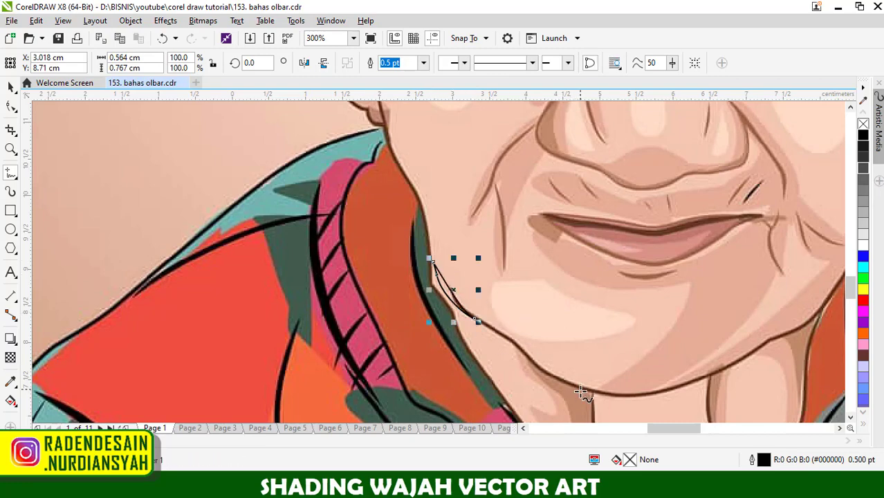
scroll(553, 369, down, 2)
scroll(566, 394, up, 2)
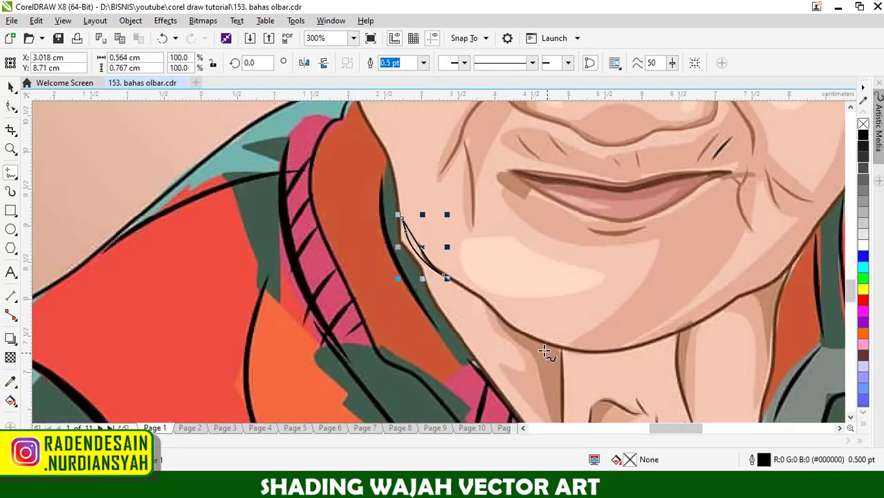
key(ctrl+z)
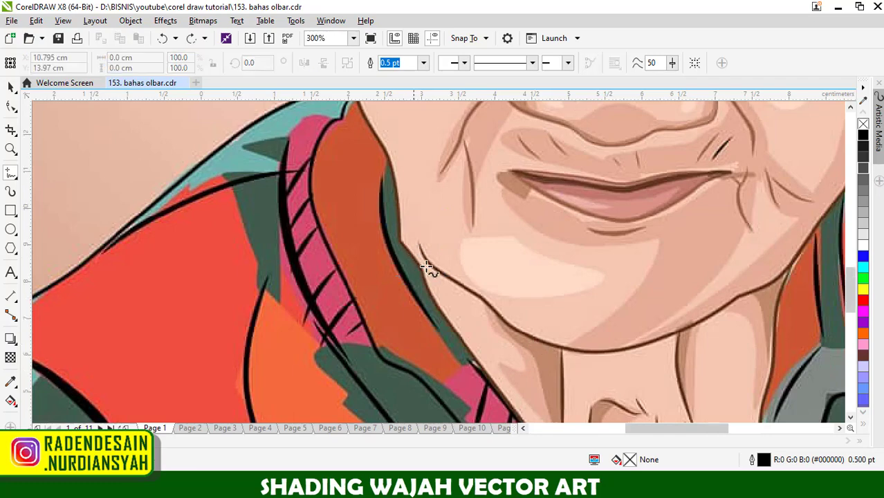
- Compare the whole face of the page 1 vector portrait with the reference photo
scroll(419, 261, down, 1)
scroll(474, 302, down, 1)
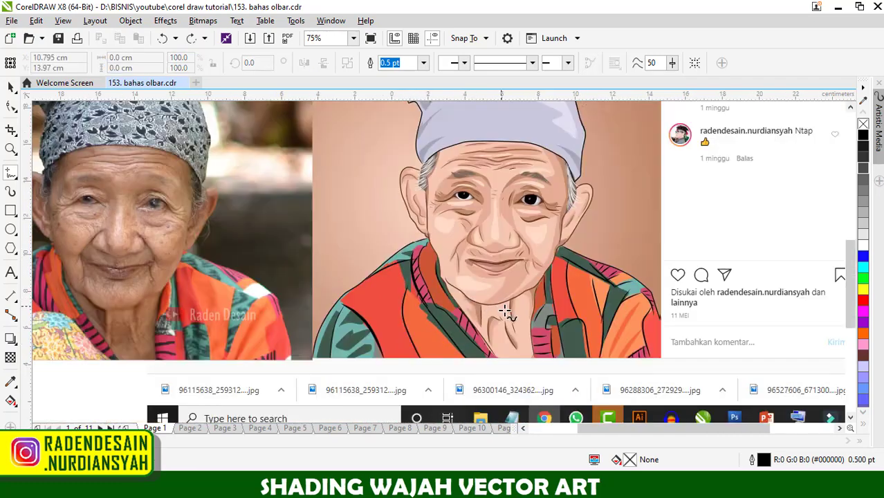
scroll(503, 311, down, 1)
scroll(540, 274, up, 2)
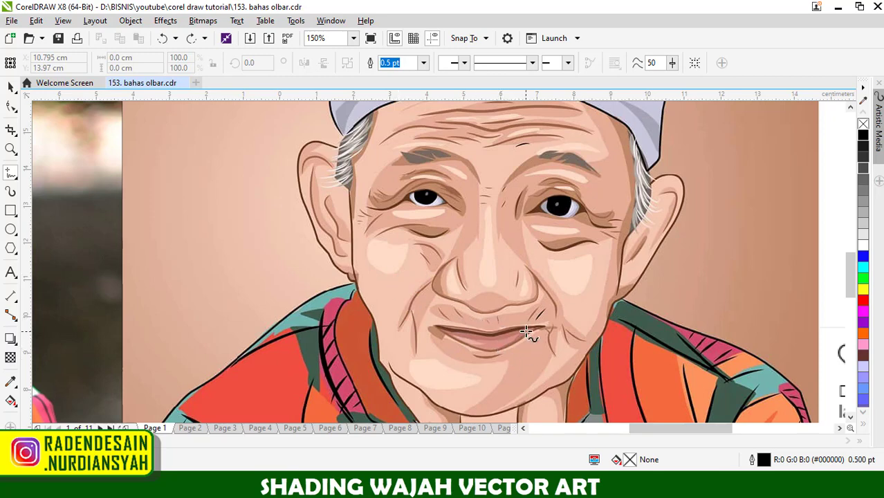
scroll(516, 330, down, 2)
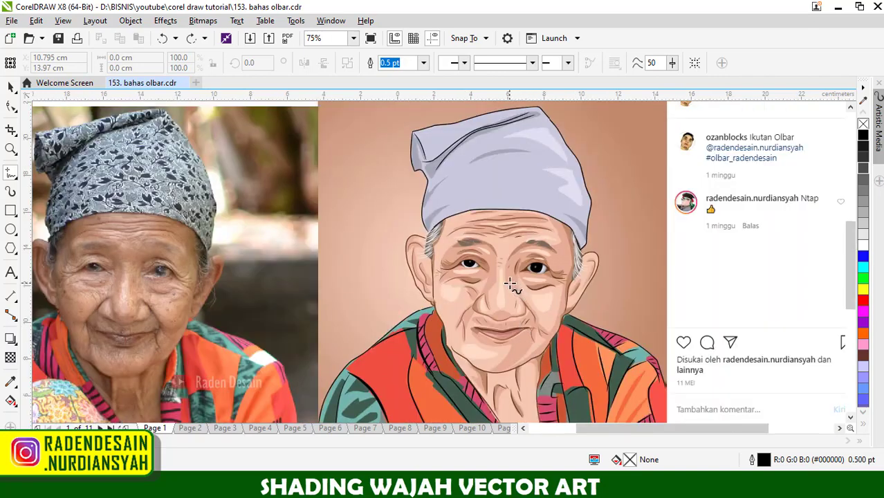
scroll(509, 283, down, 2)
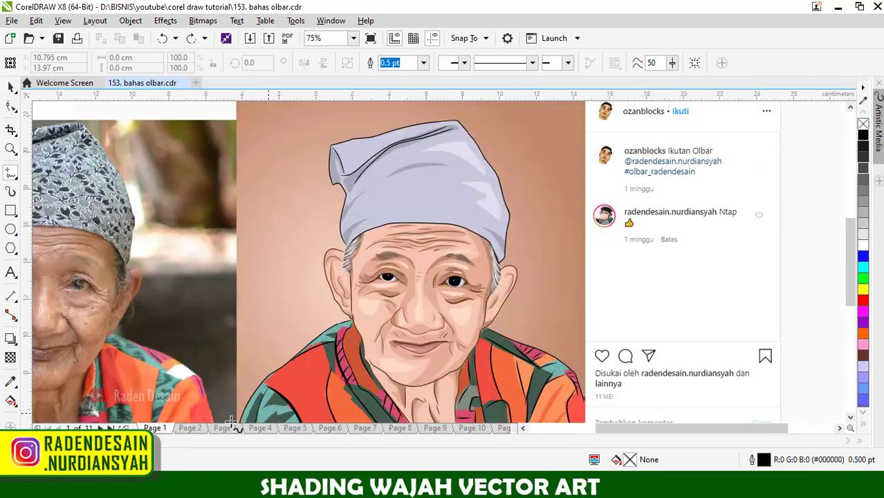
- Open page 2 and examine its portrait's post details, wrinkle lines, eyes and skin shading beside the reference photo
click(201, 427)
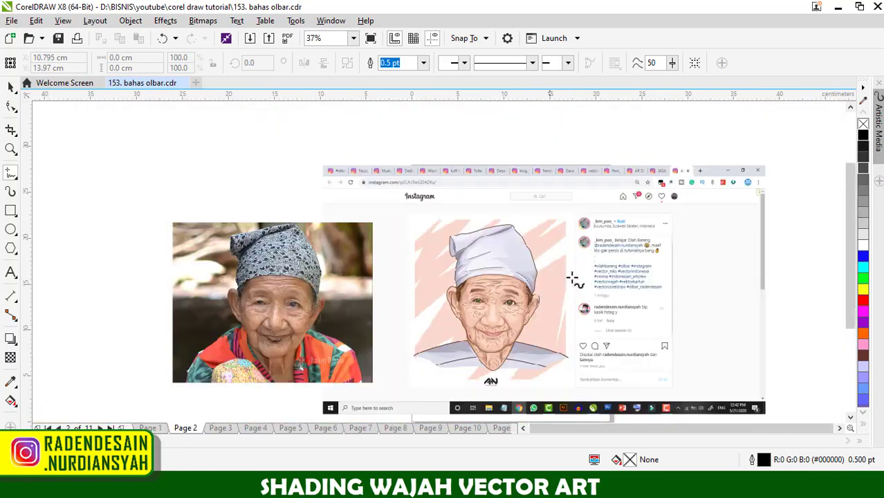
scroll(614, 228, up, 2)
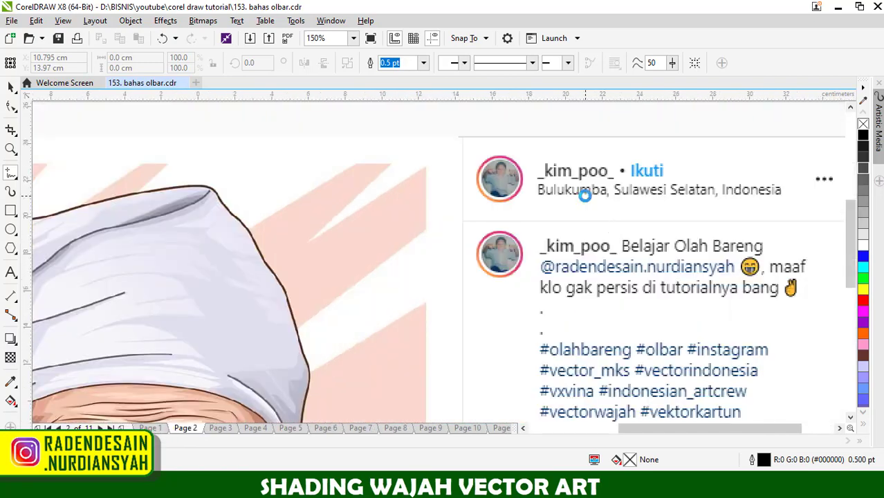
scroll(581, 193, down, 5)
scroll(478, 292, up, 1)
scroll(479, 292, up, 2)
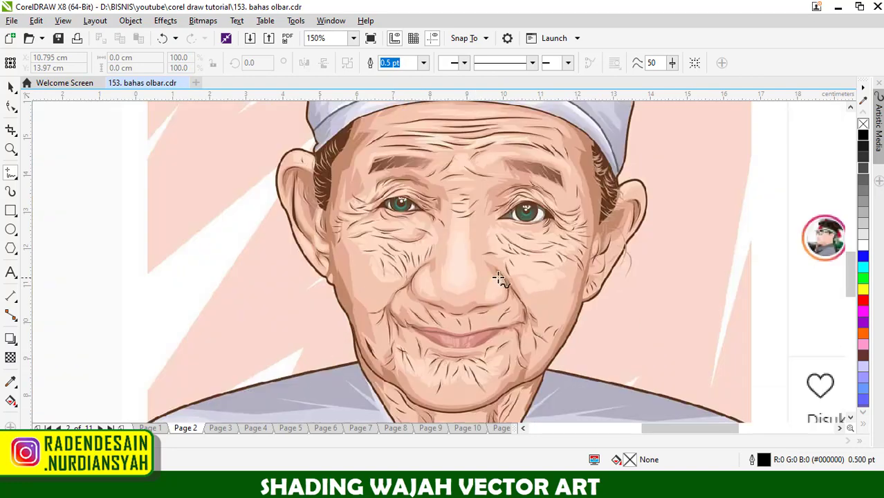
scroll(503, 300, down, 1)
scroll(505, 310, down, 1)
scroll(467, 310, up, 1)
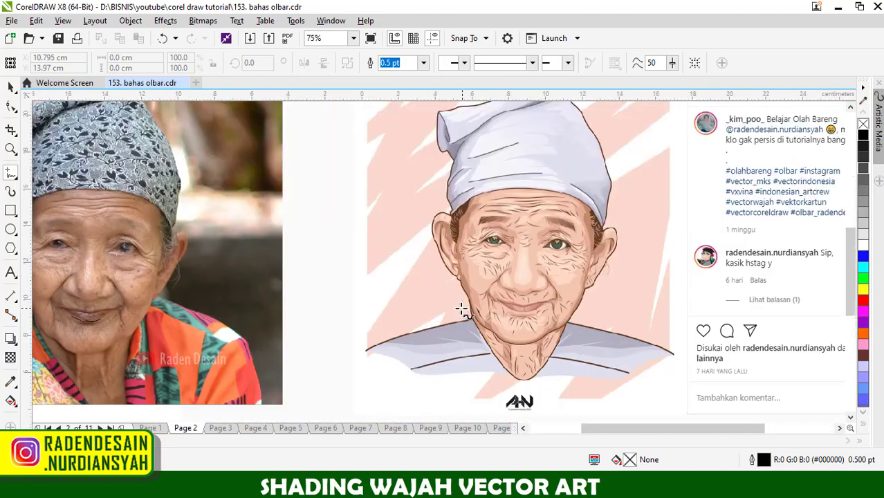
scroll(556, 248, up, 2)
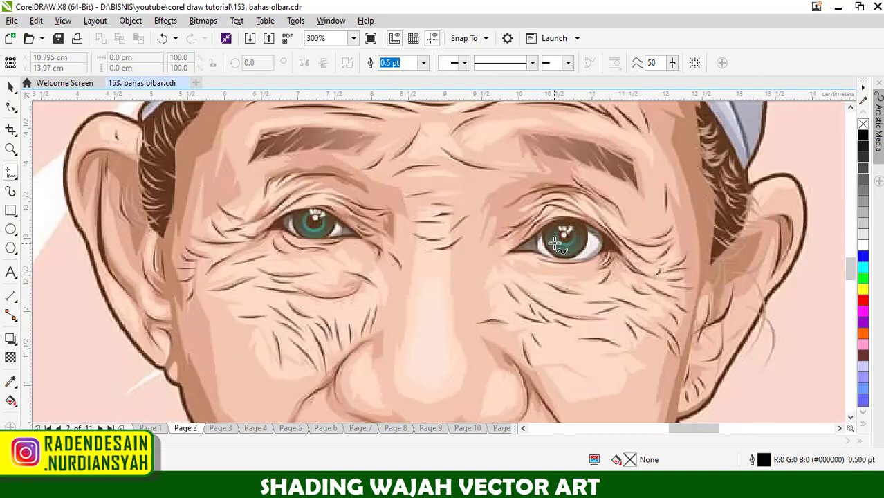
scroll(558, 247, down, 2)
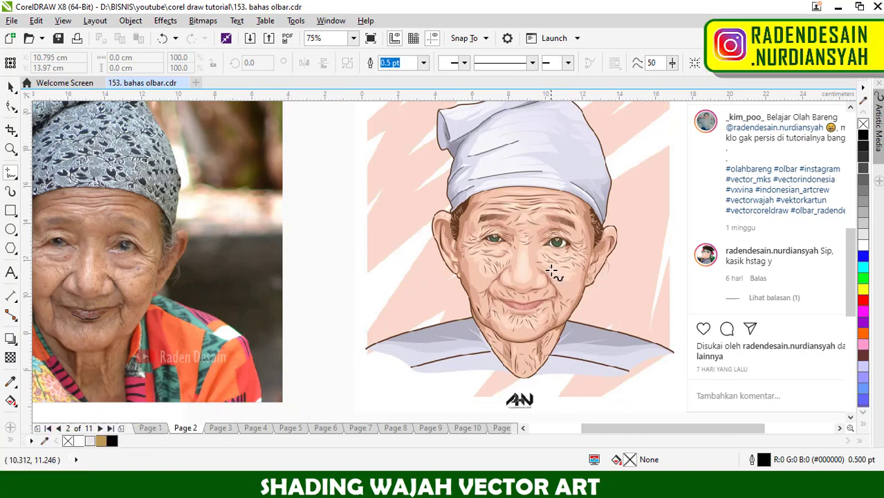
- Compare the overall face of the page 2 portrait with the reference photo, focusing on the photo's nose, cheeks and under-eye wrinkles
scroll(551, 271, up, 1)
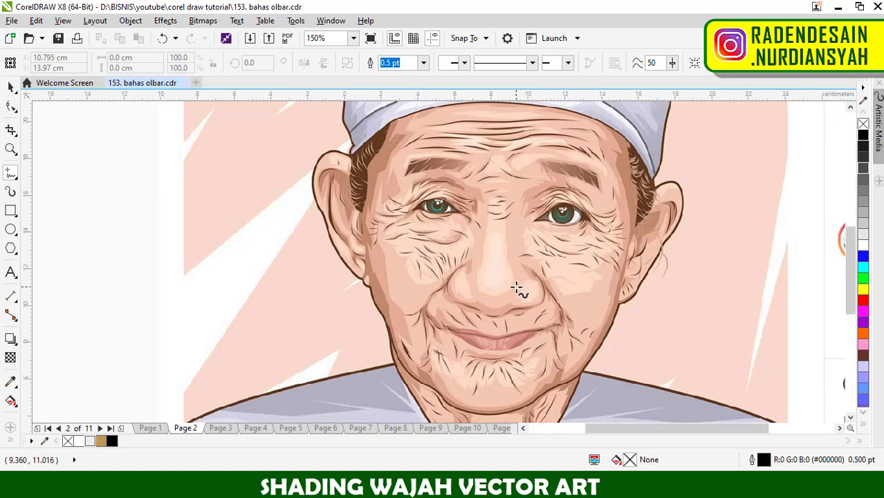
scroll(518, 288, down, 1)
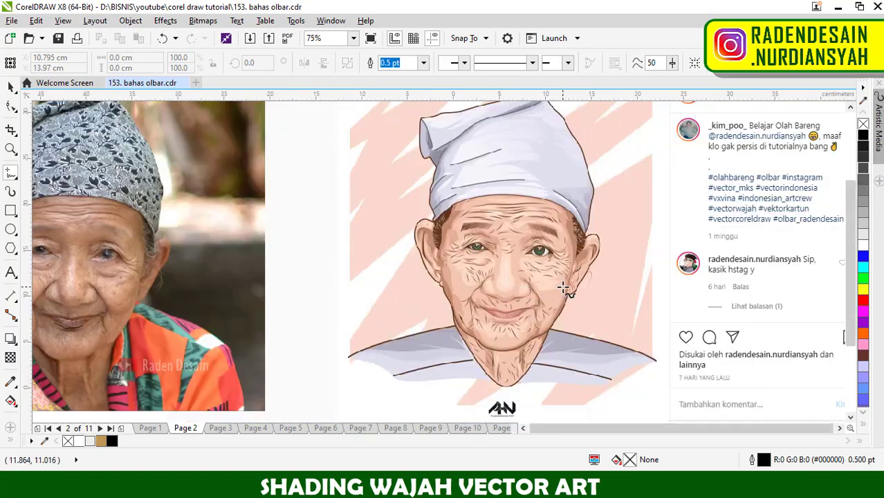
scroll(546, 270, down, 1)
scroll(533, 276, up, 1)
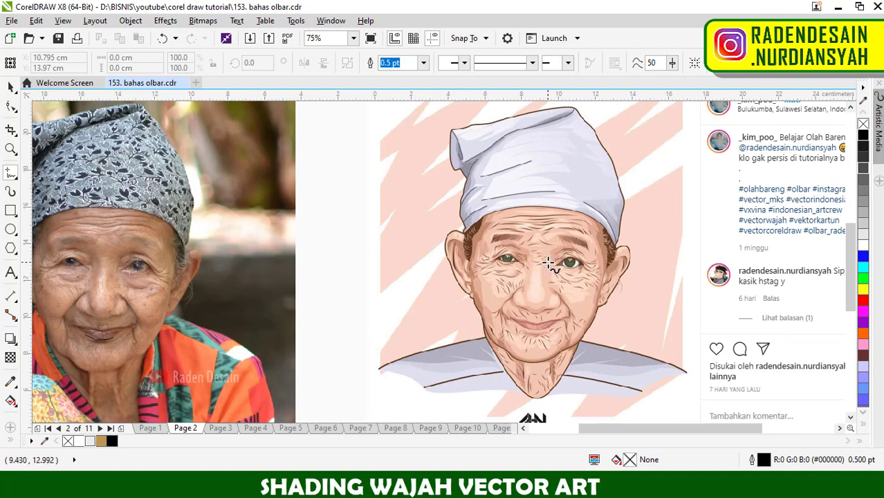
scroll(548, 264, down, 1)
scroll(306, 294, up, 1)
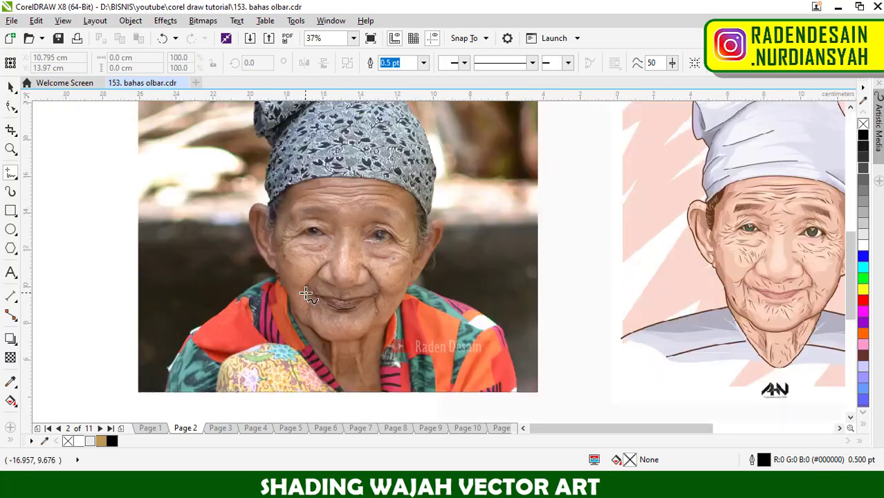
scroll(306, 294, up, 1)
scroll(320, 229, up, 1)
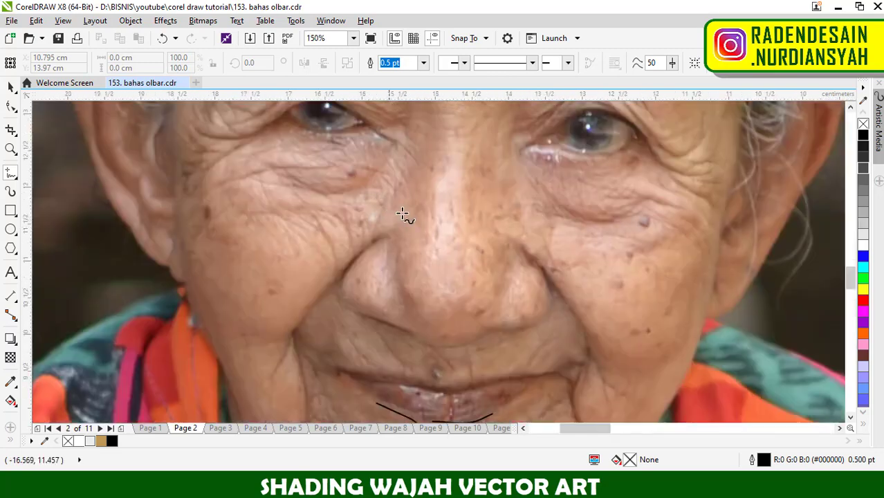
scroll(366, 242, down, 1)
scroll(359, 219, up, 2)
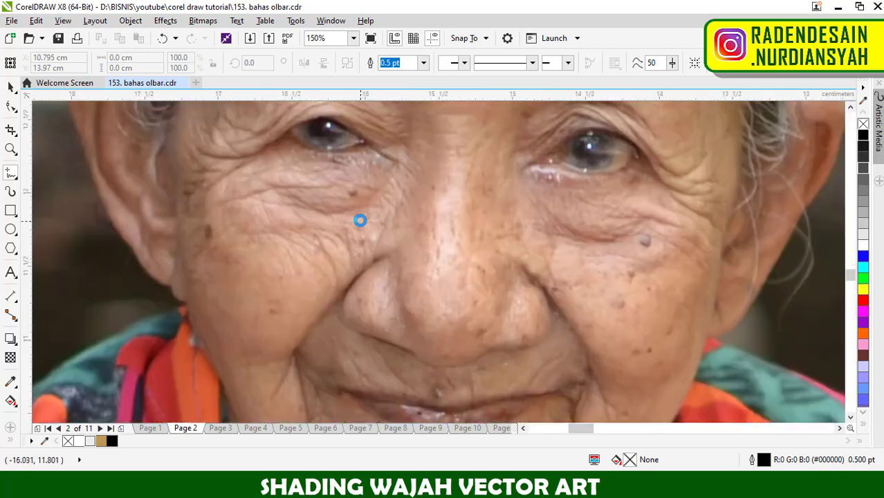
scroll(357, 249, down, 3)
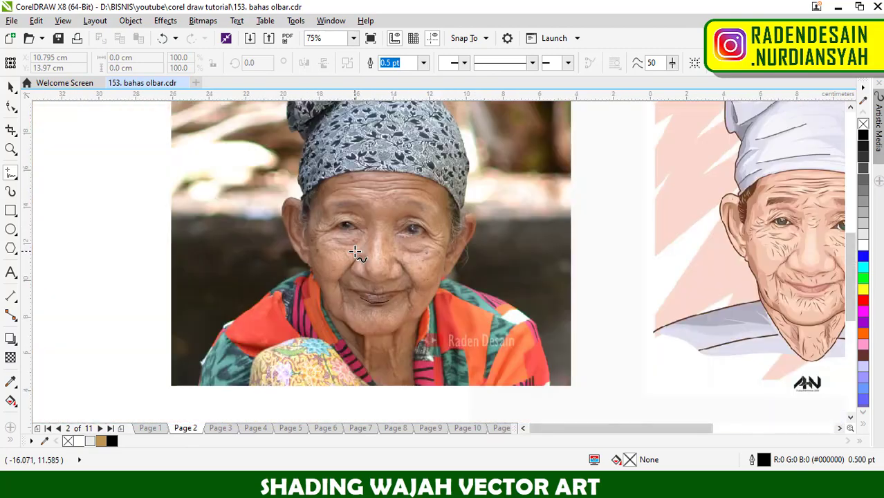
- Examine the page 2 portrait's forehead and eyebrows, and the wrinkles around the eyes and mouth in the reference photo
scroll(355, 253, down, 2)
scroll(595, 227, up, 6)
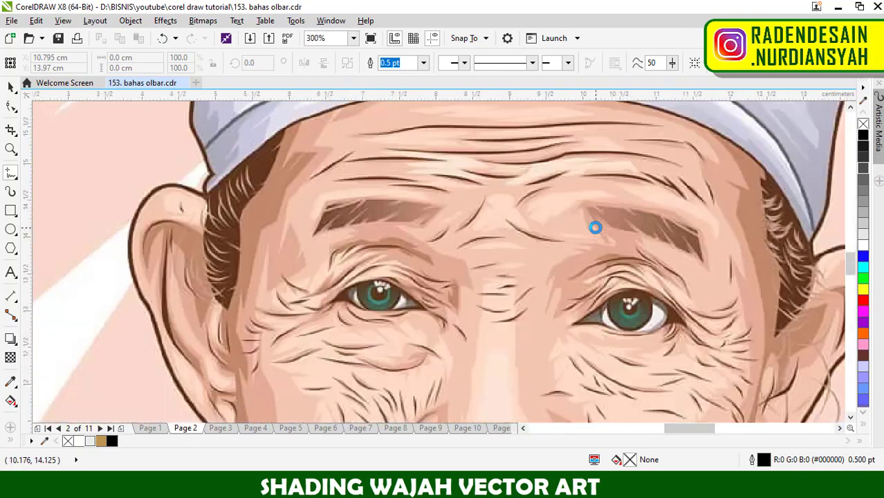
scroll(556, 197, down, 1)
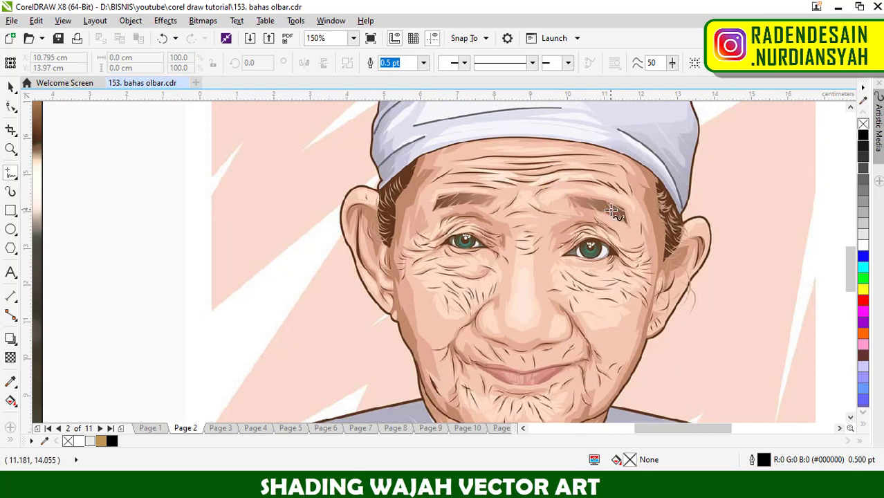
scroll(612, 212, down, 1)
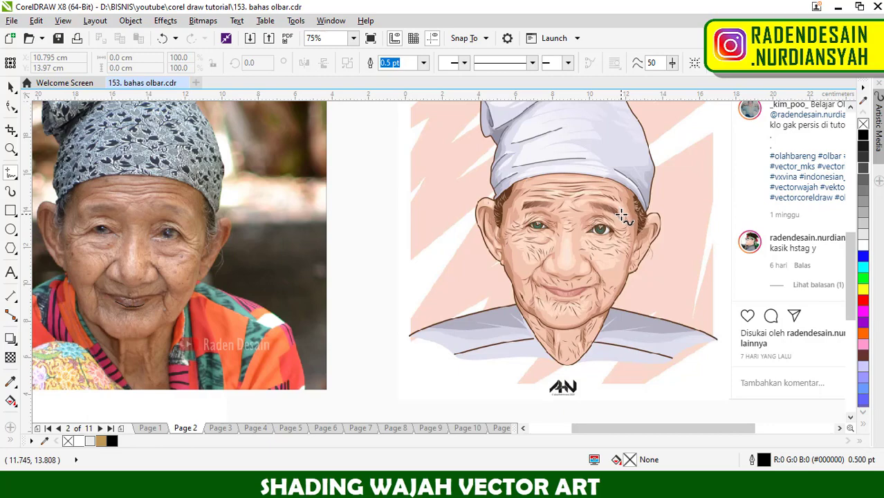
scroll(621, 216, down, 1)
scroll(422, 220, up, 2)
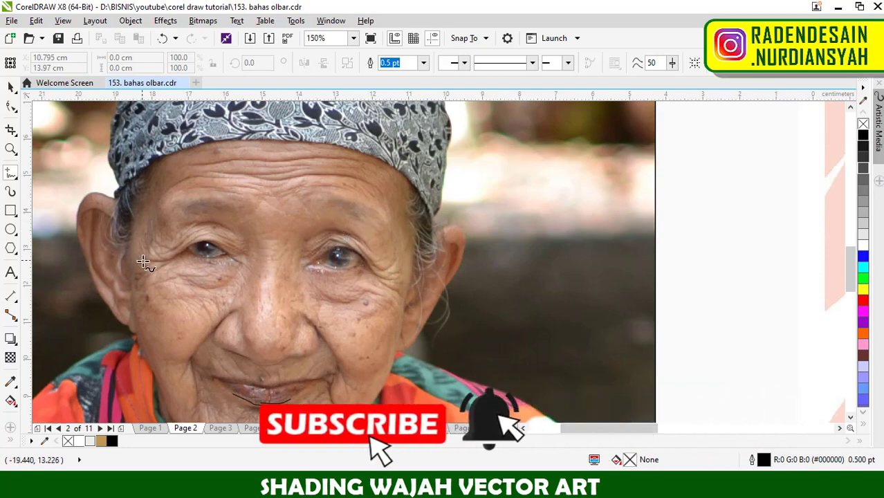
scroll(391, 215, down, 1)
scroll(381, 312, up, 2)
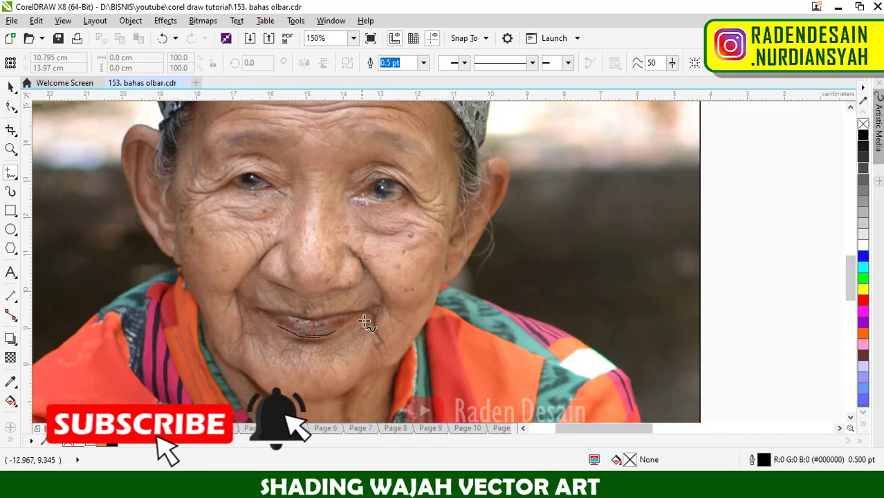
scroll(369, 324, down, 1)
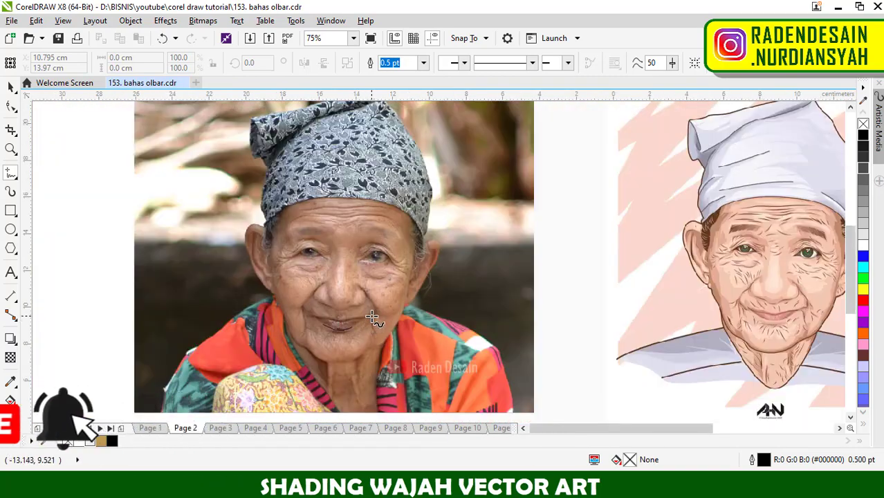
scroll(385, 317, up, 2)
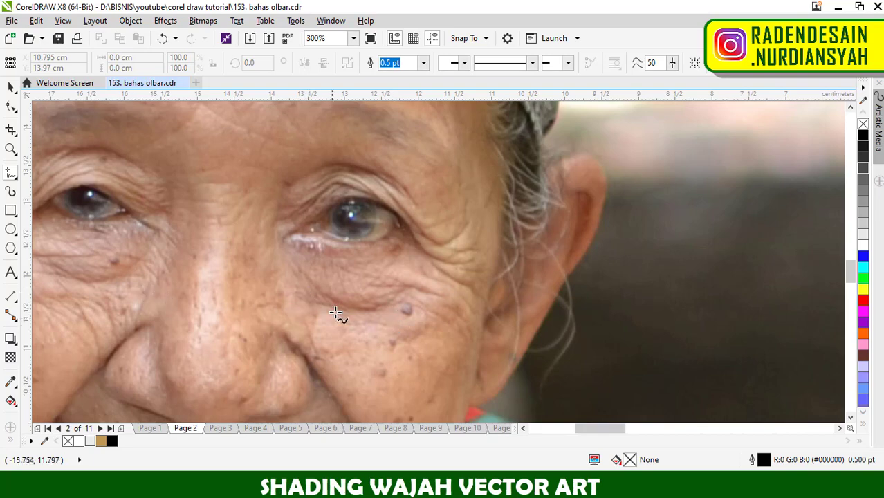
scroll(334, 313, down, 1)
scroll(352, 289, down, 1)
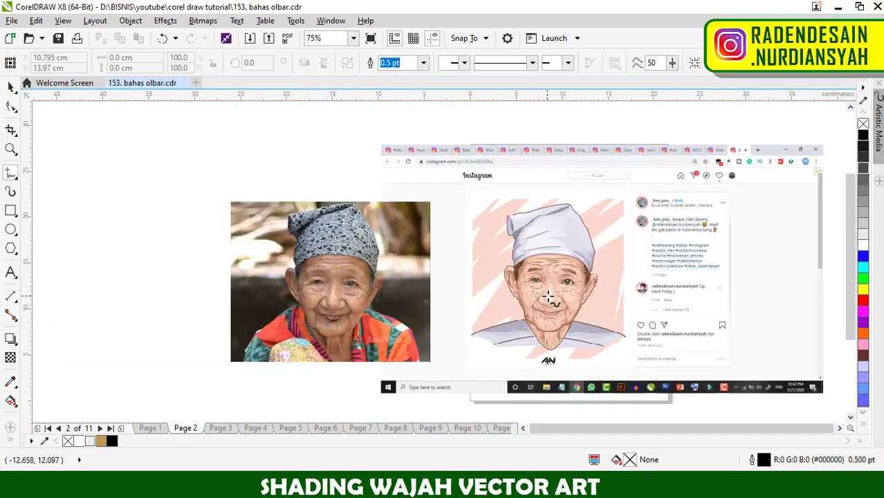
- Circle the portrait's cheek wrinkles with a freehand curve about 1.6 by 0.85 cm, and those between the eyes with one about 0.87 by 1.18 cm
scroll(548, 296, up, 3)
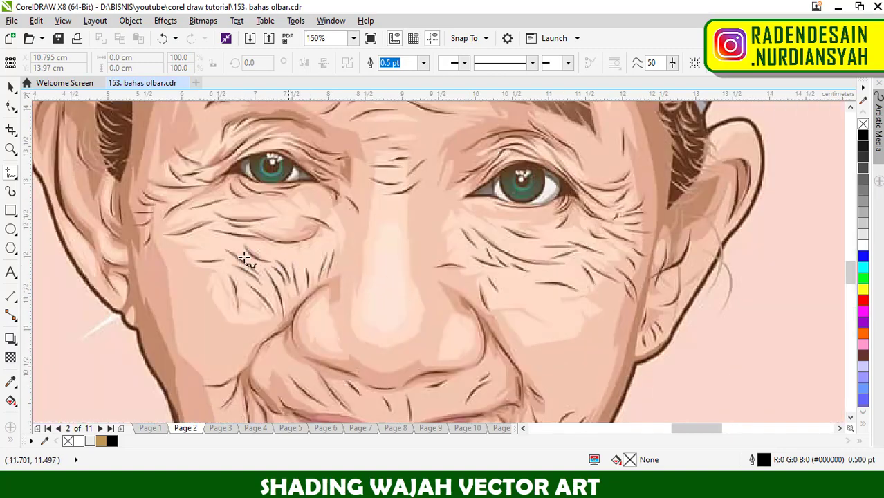
mouse_move(246, 259)
mouse_down()
mouse_move(310, 290)
mouse_move(315, 252)
mouse_up()
scroll(400, 262, down, 1)
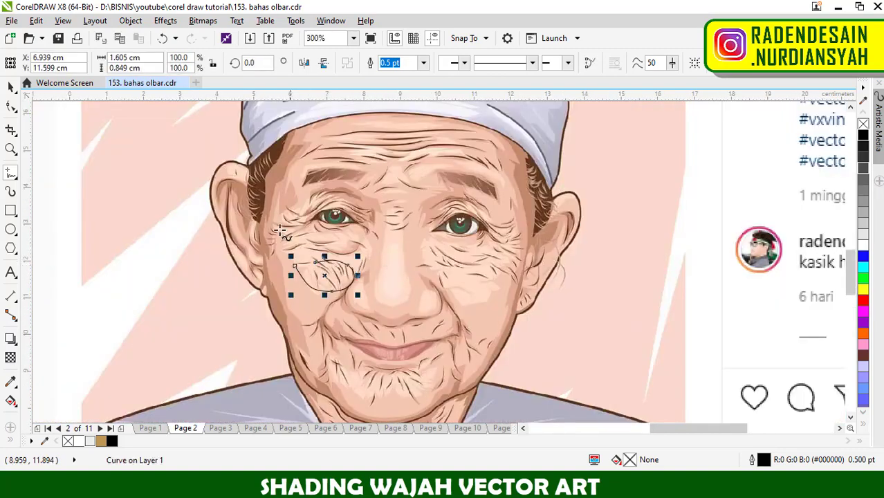
scroll(296, 198, up, 1)
drag(464, 192, 473, 192)
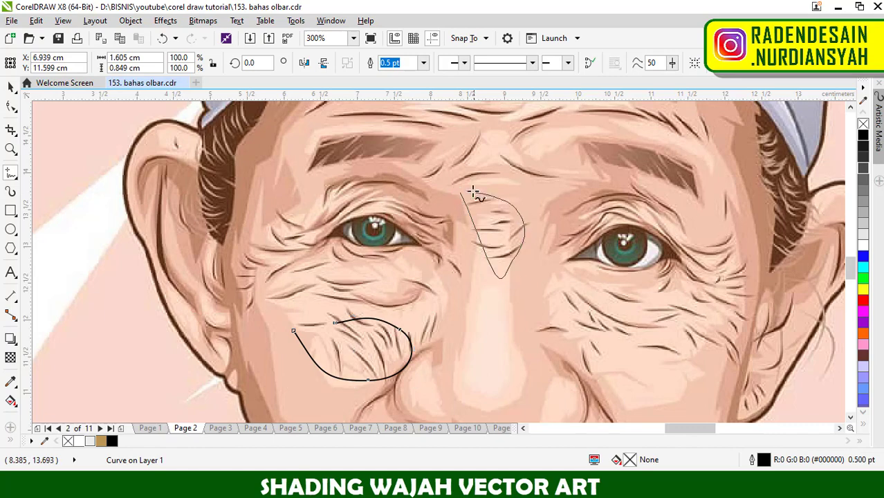
- Mark the portrait's chin wrinkles with a freehand curve about 1.6 by 1 cm, and the neck with one about 1.45 by 1.95 cm
scroll(501, 235, down, 1)
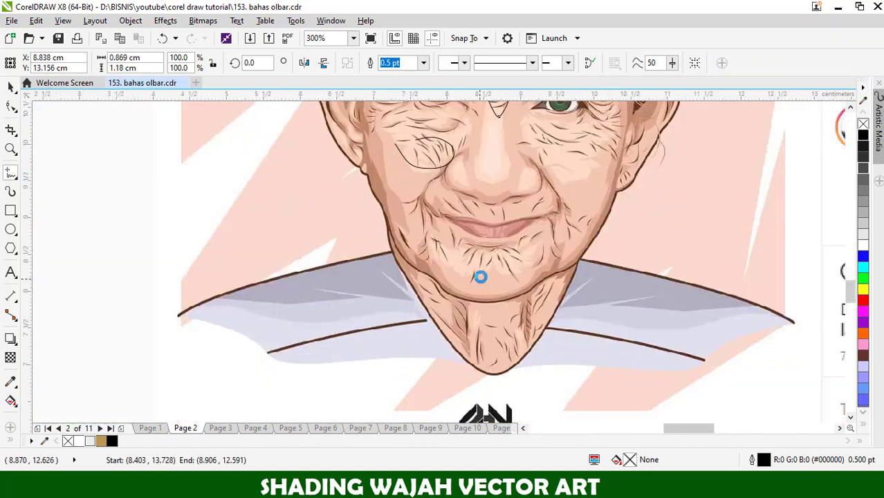
scroll(475, 274, up, 1)
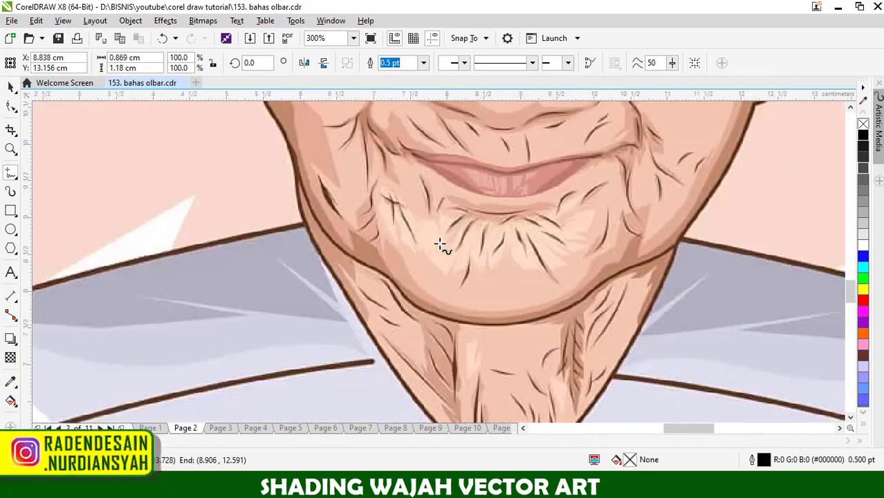
mouse_move(440, 245)
mouse_down()
mouse_move(555, 275)
mouse_move(502, 224)
mouse_move(449, 231)
mouse_up()
scroll(519, 318, down, 1)
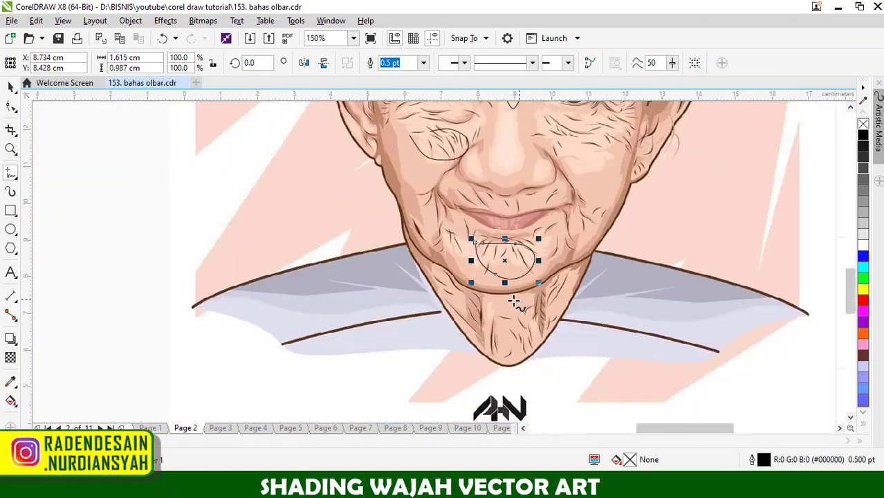
mouse_move(513, 301)
mouse_down()
mouse_move(495, 320)
mouse_move(548, 339)
mouse_move(494, 289)
mouse_up()
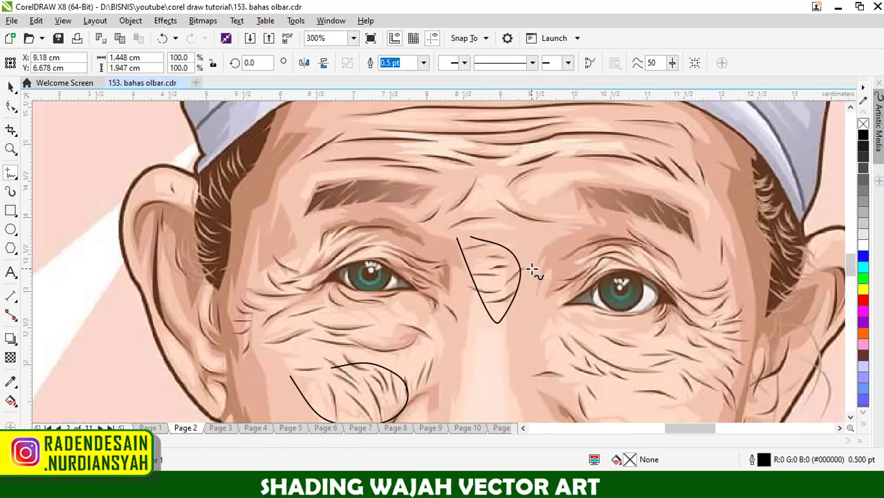
- Draw a closed crescent-shaped freehand outline about 1.3 by 0.5 cm across the portrait's nose bridge
mouse_move(453, 356)
mouse_down()
mouse_move(550, 339)
mouse_move(496, 372)
mouse_move(454, 357)
mouse_move(512, 361)
mouse_up()
scroll(512, 361, up, 1)
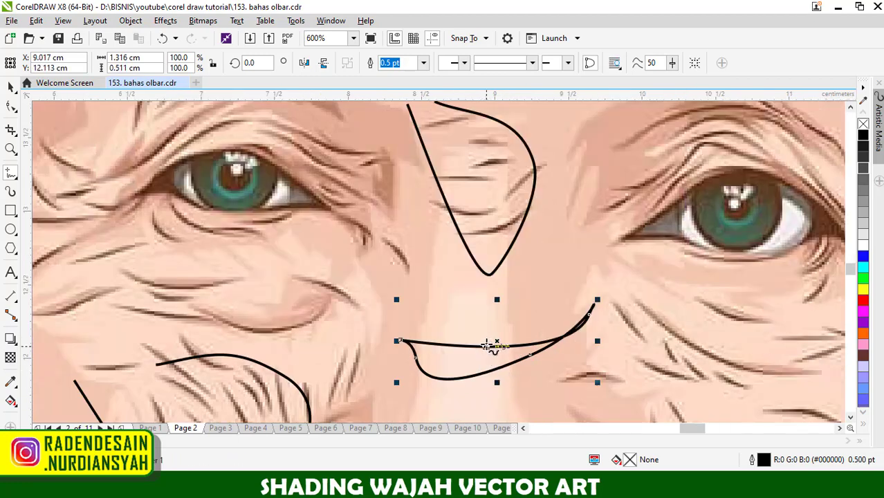
scroll(491, 340, down, 1)
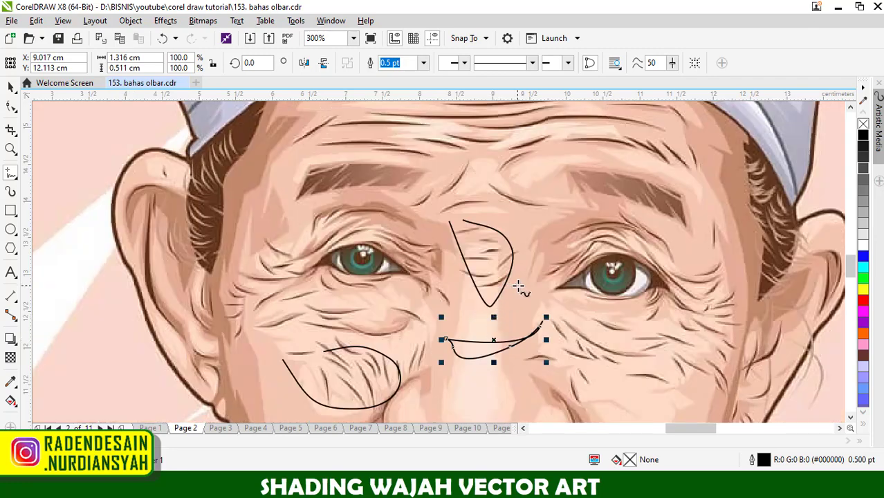
- Circle the portrait's forehead wrinkle lines with a freehand curve about 3.6 by 1 cm
scroll(518, 286, down, 1)
scroll(585, 321, up, 1)
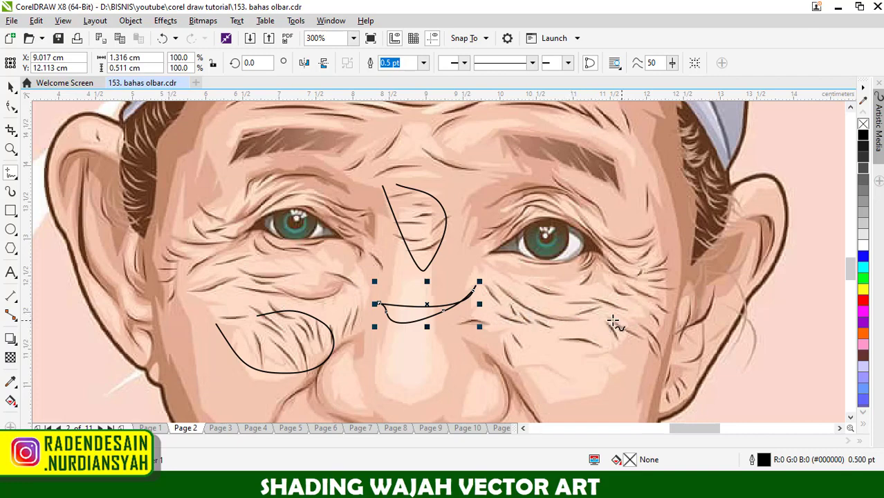
scroll(612, 320, down, 1)
scroll(621, 309, up, 1)
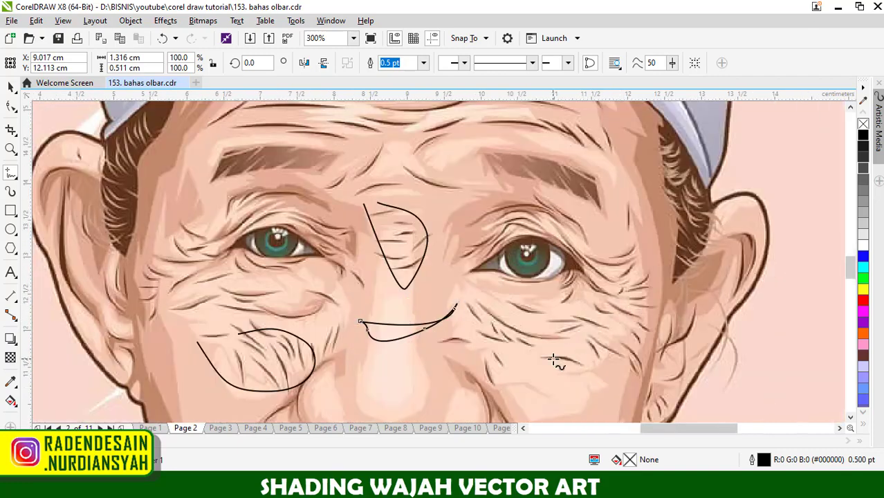
scroll(553, 358, down, 1)
scroll(544, 311, up, 1)
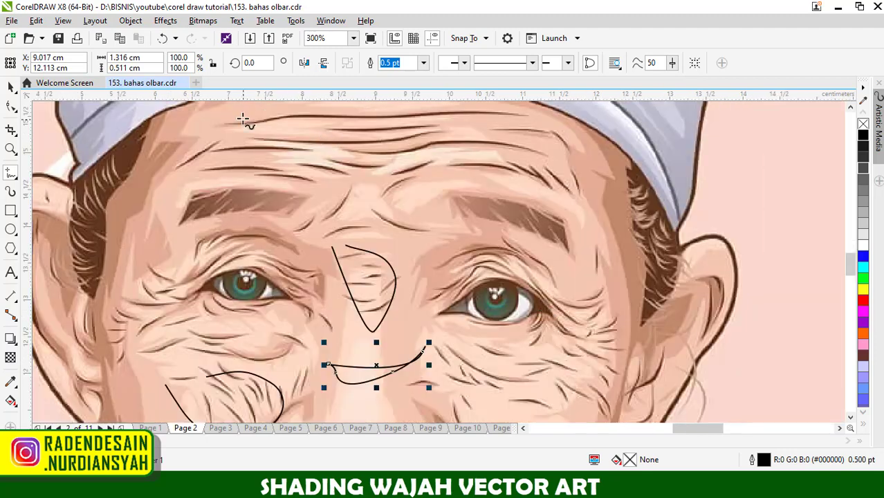
mouse_move(242, 119)
mouse_down()
mouse_move(433, 118)
mouse_move(506, 142)
mouse_move(441, 177)
mouse_move(273, 185)
mouse_move(249, 131)
mouse_up()
scroll(547, 238, down, 1)
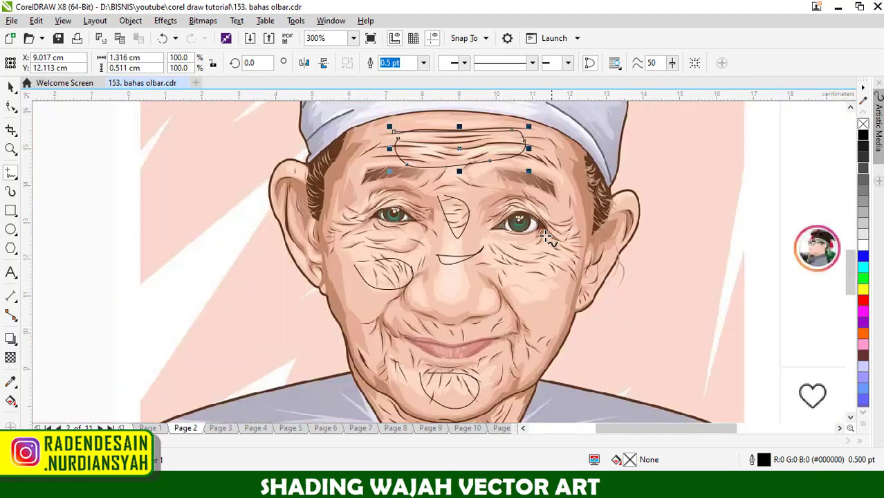
- Examine the portrait's wrinkle strokes on the right-hand cheek and forehead, including the shading around them
scroll(493, 256, up, 1)
scroll(571, 256, up, 1)
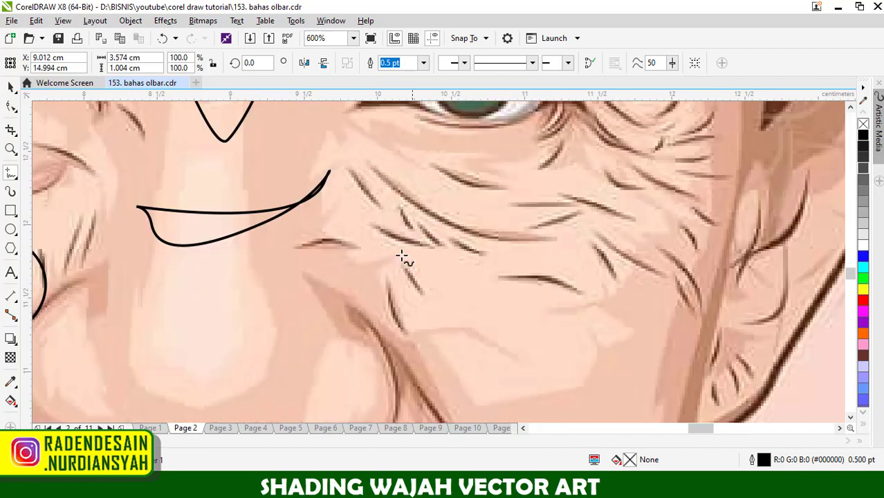
scroll(529, 267, down, 3)
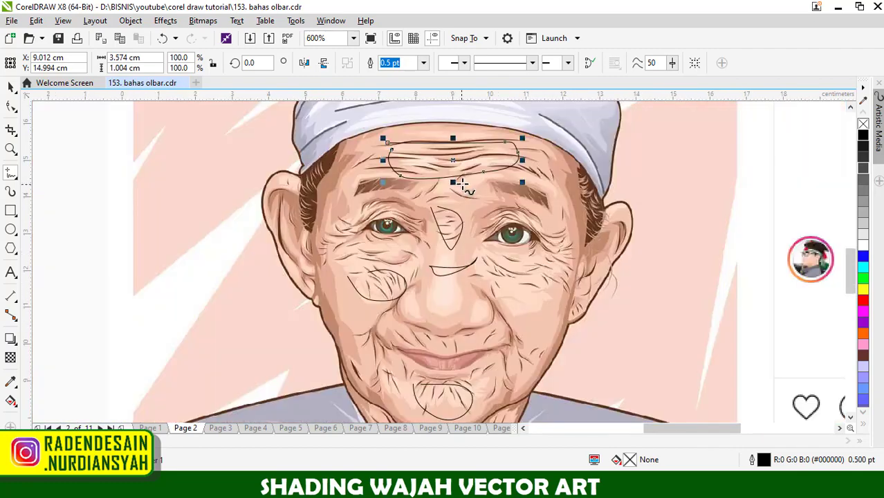
scroll(495, 158, up, 1)
scroll(466, 140, up, 2)
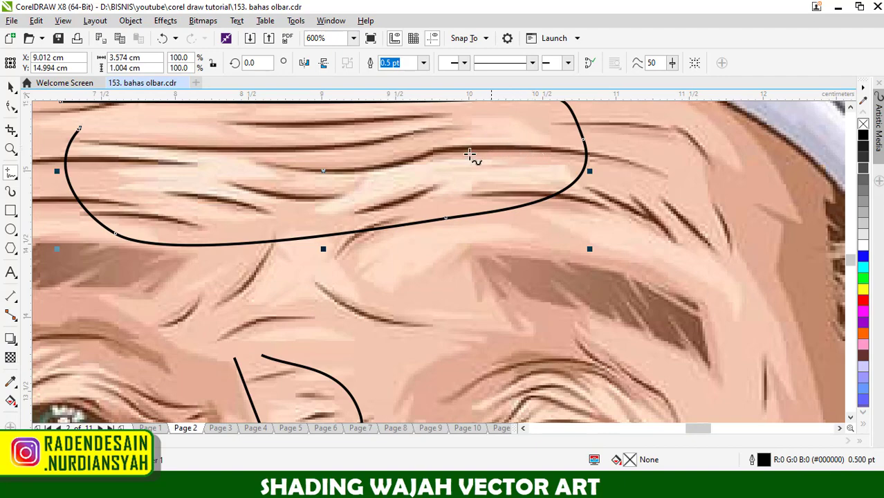
scroll(459, 160, down, 2)
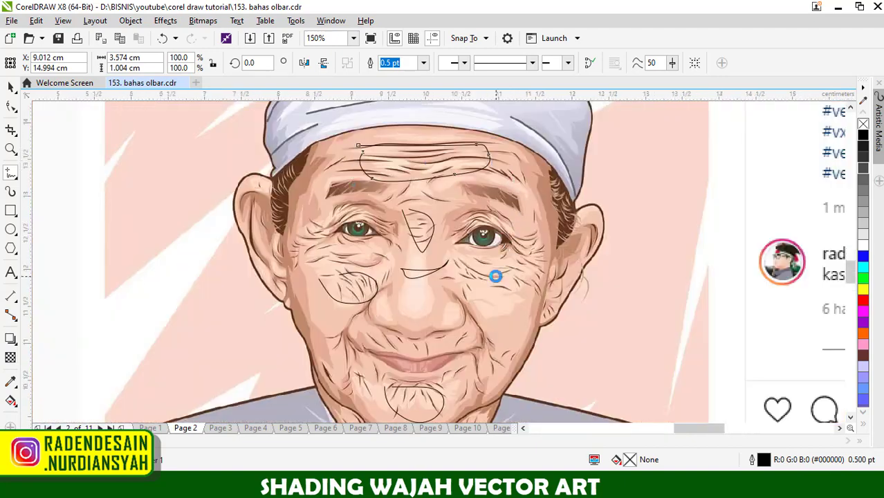
scroll(495, 275, up, 3)
scroll(529, 271, down, 1)
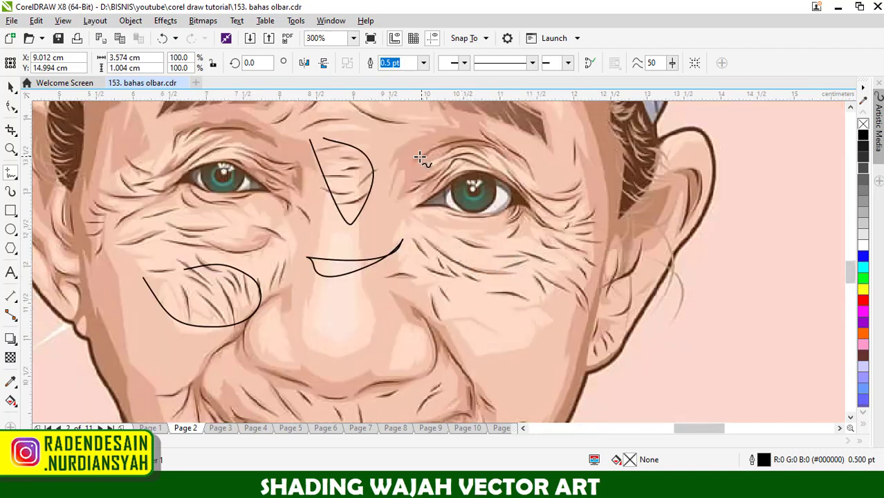
- Outline the spot between the nose bridge and the right-hand eye with a closed freehand shape about 0.23 by 0.35 cm
scroll(408, 154, up, 1)
mouse_move(393, 148)
mouse_down()
mouse_move(401, 185)
mouse_move(411, 143)
mouse_move(388, 143)
mouse_move(399, 160)
mouse_up()
scroll(397, 153, down, 1)
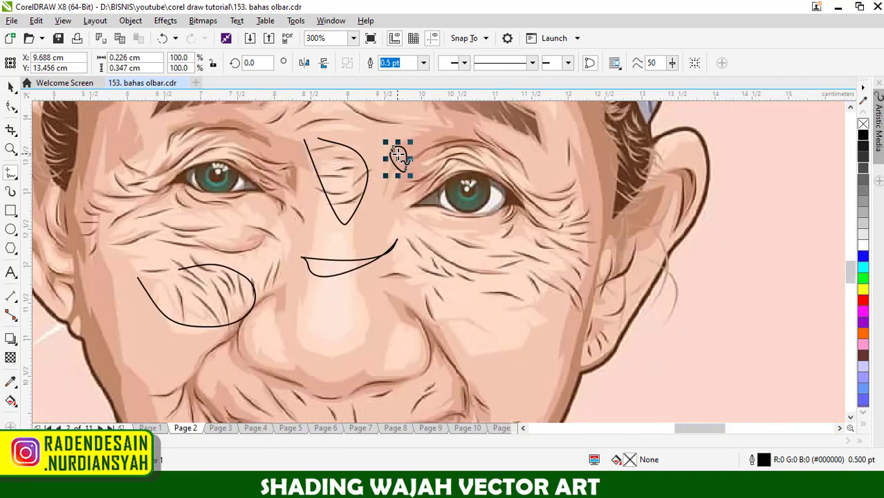
scroll(398, 153, up, 1)
scroll(446, 221, down, 1)
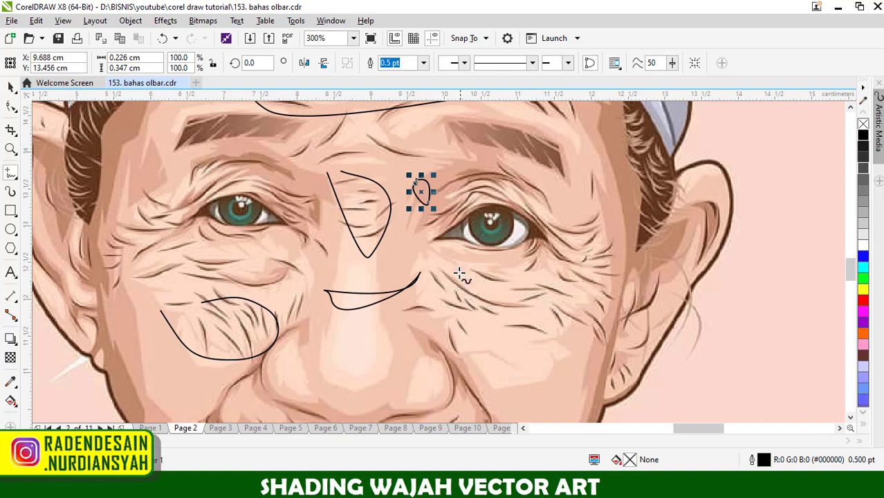
scroll(423, 189, up, 1)
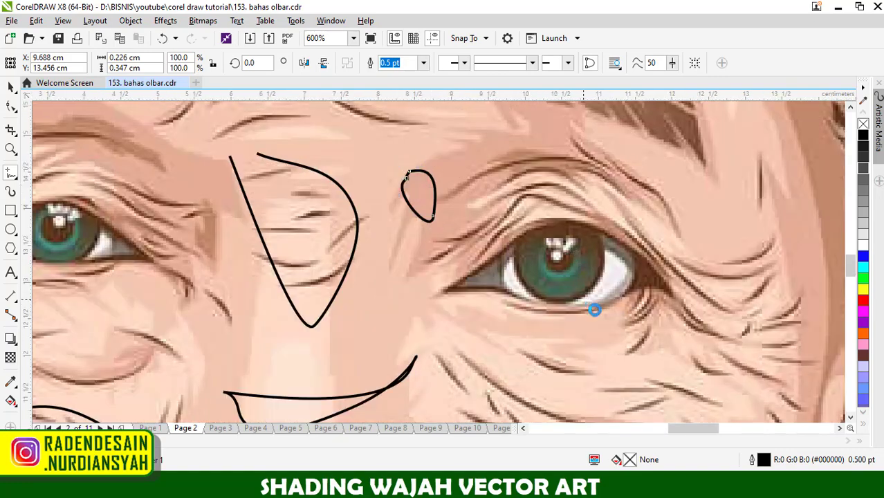
- Switch from the finished page 2 review to the portrait on page 3
scroll(595, 309, down, 2)
scroll(589, 315, down, 2)
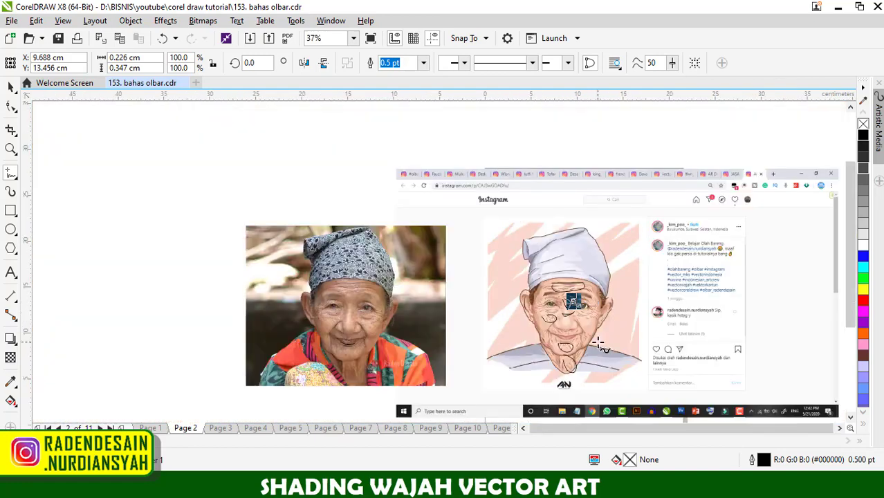
scroll(599, 344, up, 1)
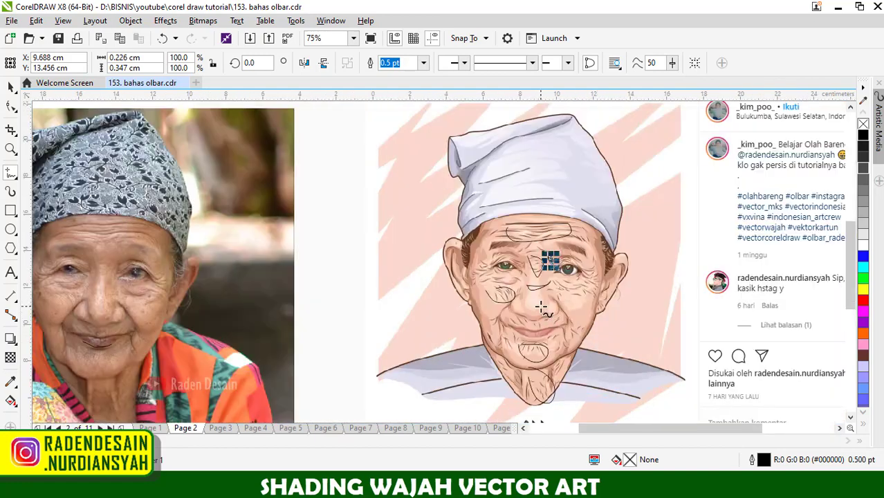
click(221, 428)
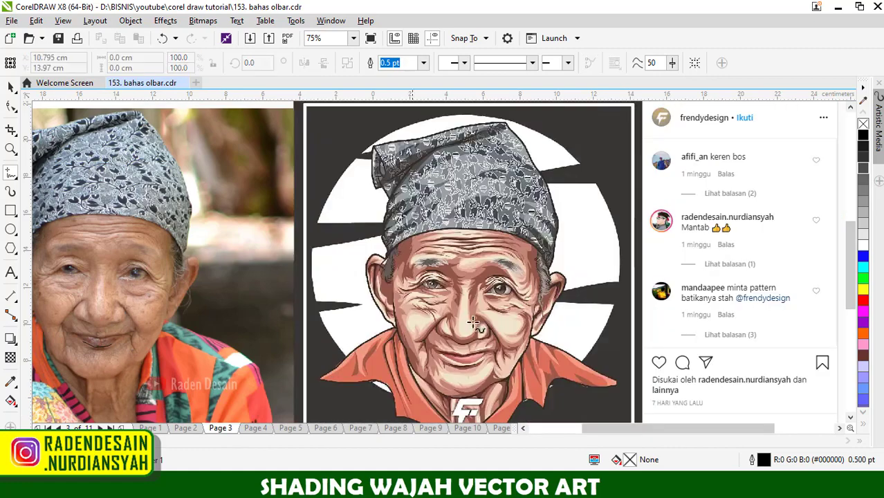
- Outline the light area on the portrait's left-hand cheek with a freehand curve about 1.1 by 1.8 cm
scroll(477, 315, down, 1)
scroll(606, 216, up, 2)
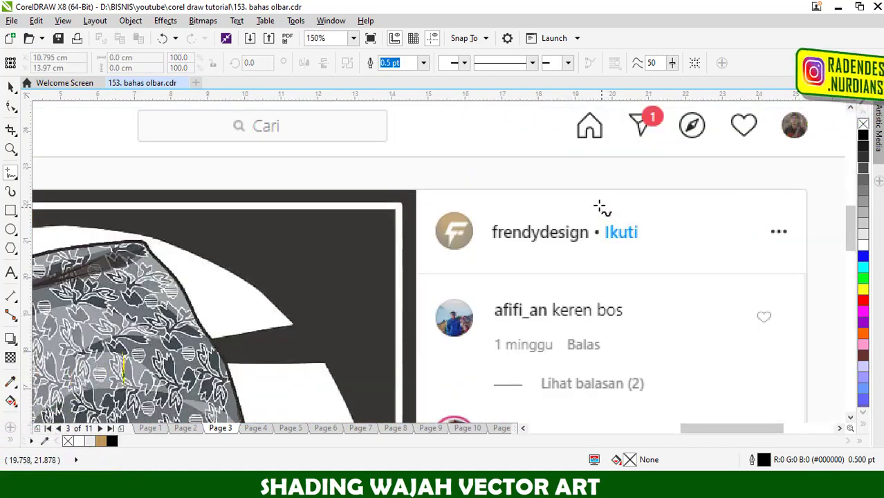
scroll(596, 202, down, 2)
scroll(465, 309, up, 1)
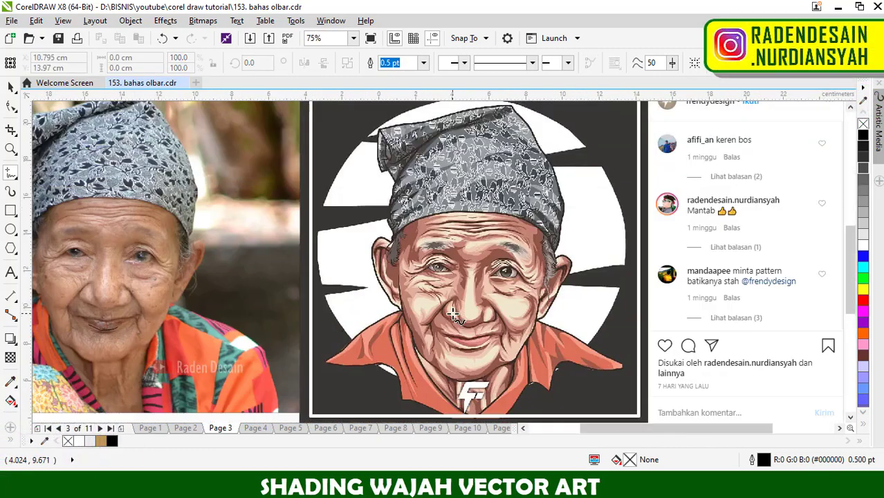
scroll(457, 304, up, 1)
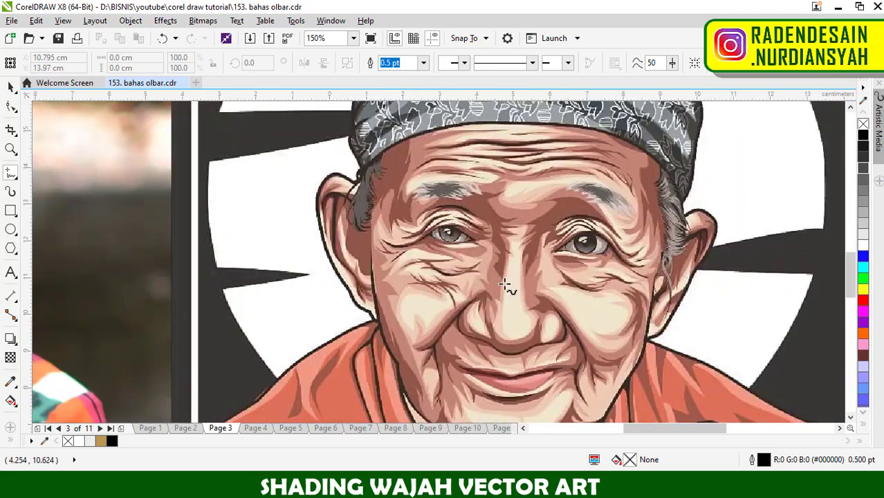
scroll(513, 282, down, 1)
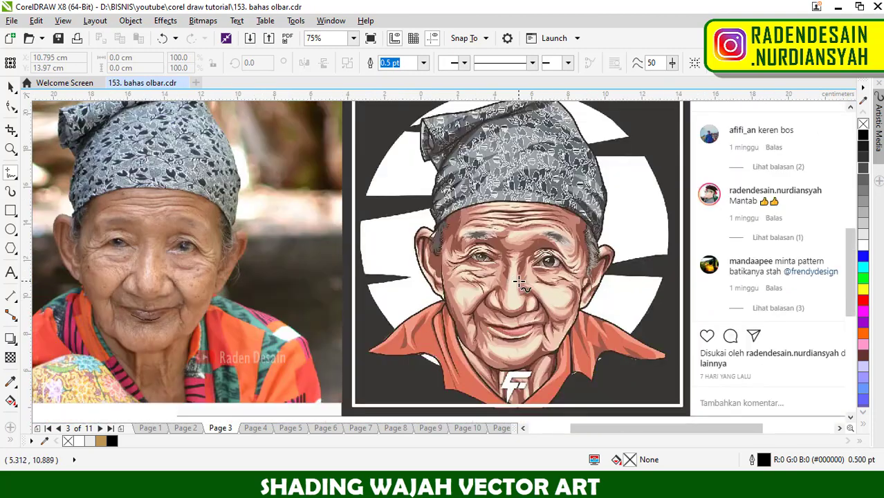
scroll(474, 289, up, 1)
mouse_move(420, 258)
mouse_down()
mouse_move(440, 320)
mouse_move(460, 290)
mouse_move(428, 262)
mouse_up()
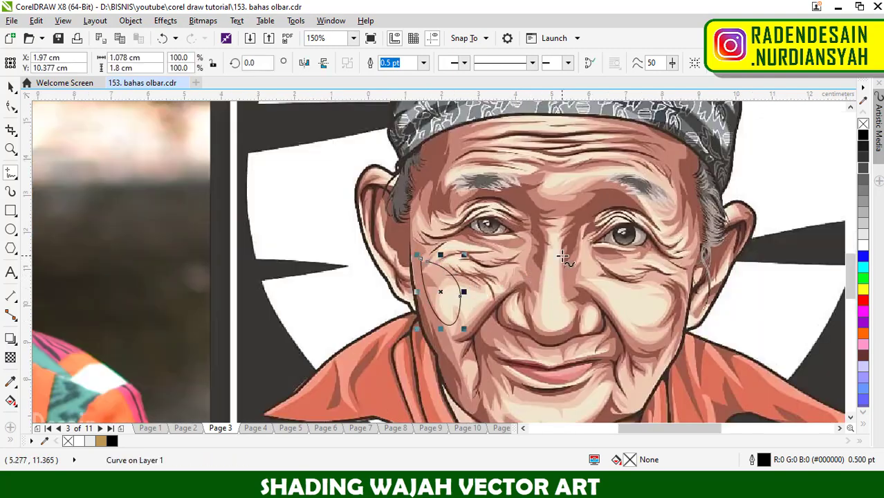
- Mark the lower lip of the vector portrait with a freehand curve about 2 by 0.45 cm
scroll(574, 258, down, 1)
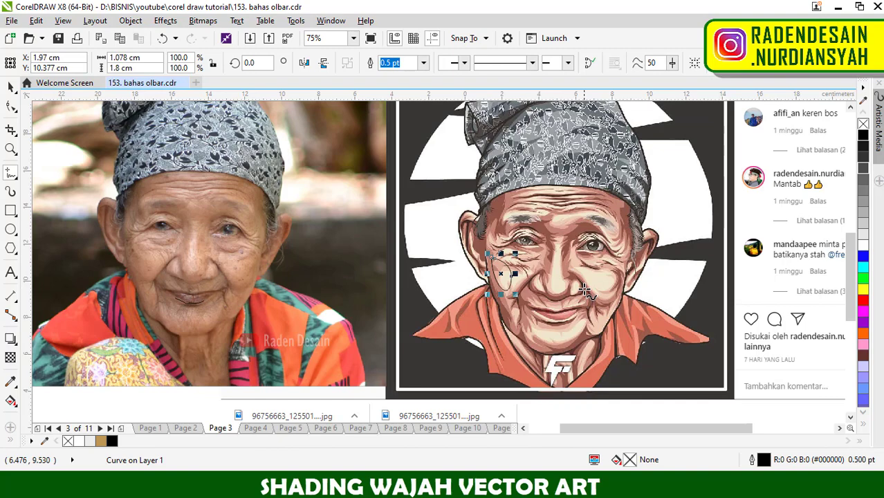
scroll(585, 289, down, 1)
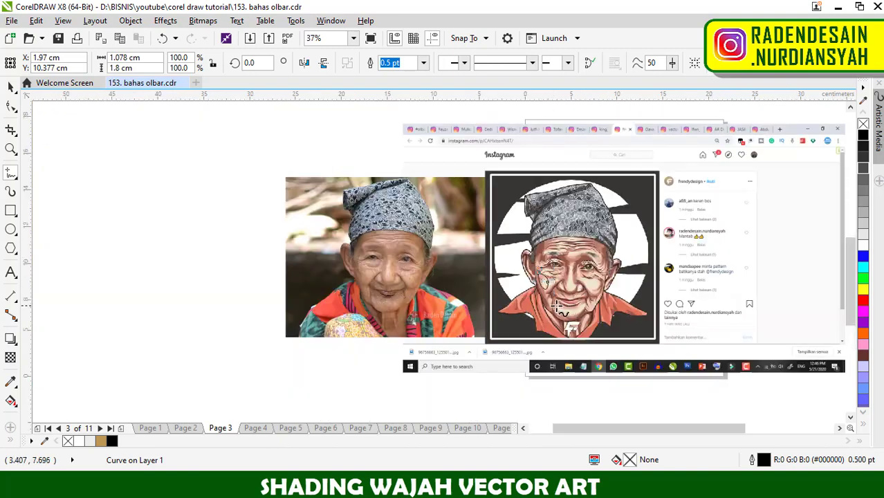
scroll(557, 305, up, 3)
scroll(597, 299, up, 1)
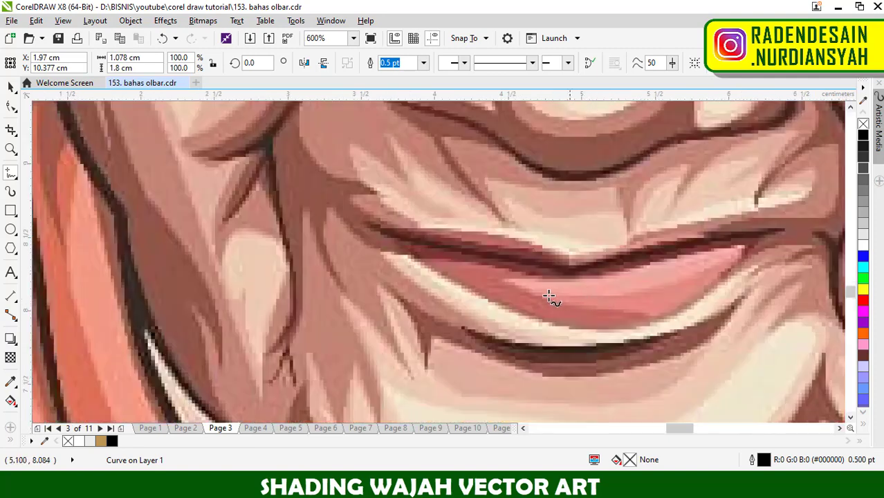
scroll(623, 300, down, 1)
drag(628, 301, 672, 277)
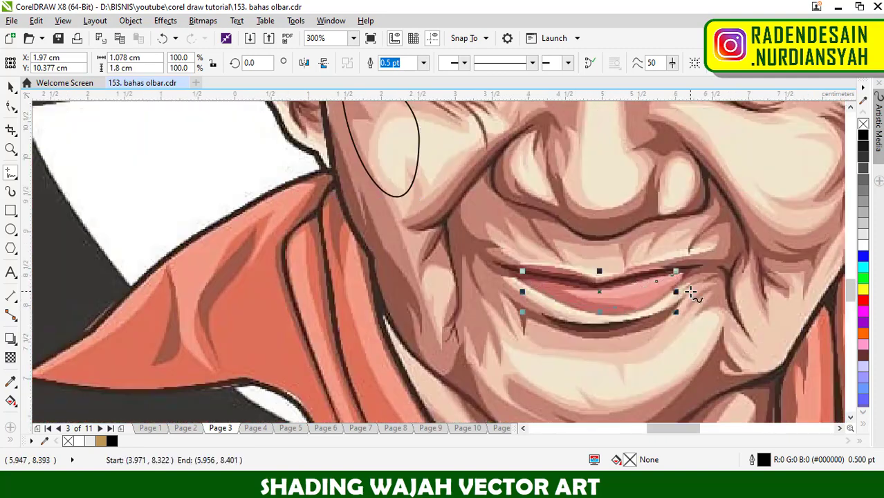
- Mark the mouth in the reference photo with a freehand curve about 1.7 by 0.55 cm
scroll(690, 291, down, 2)
scroll(313, 274, up, 2)
scroll(313, 274, up, 1)
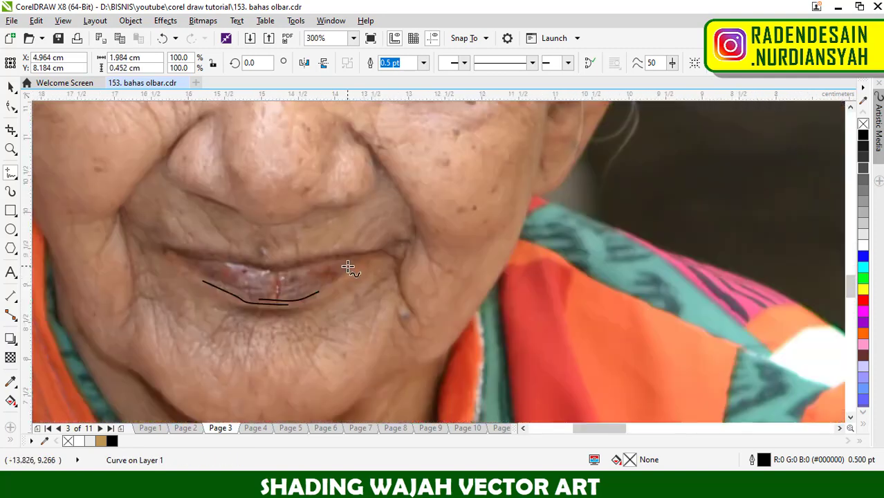
mouse_move(348, 265)
mouse_down()
mouse_move(305, 300)
mouse_move(257, 302)
mouse_move(221, 283)
mouse_up()
- Compare the vector portrait's lips, eyes and cheek shading with the reference photo
scroll(390, 287, down, 2)
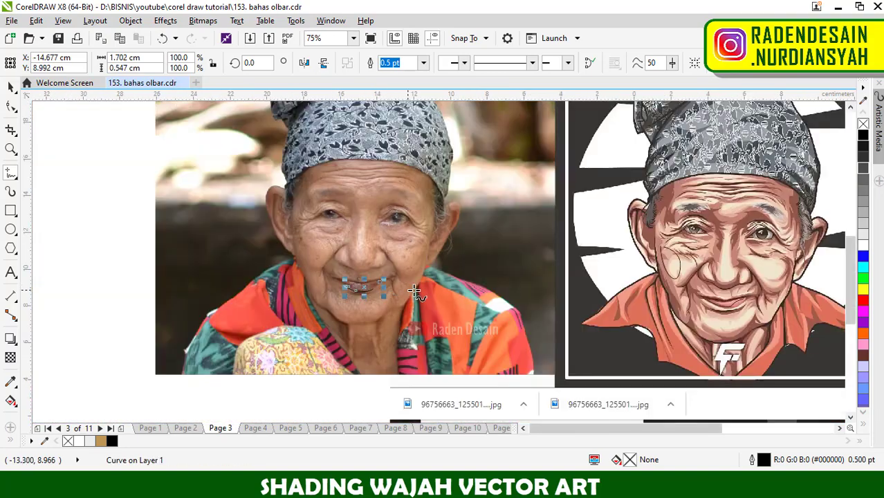
scroll(773, 285, up, 2)
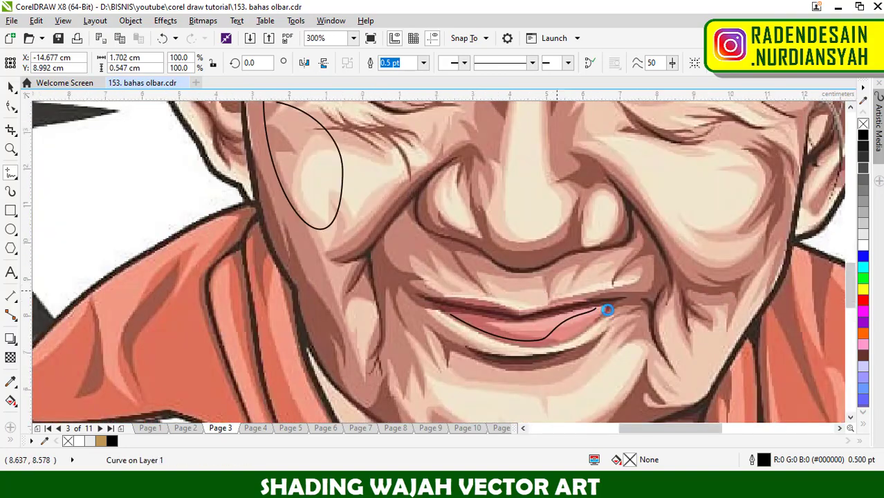
scroll(609, 314, down, 2)
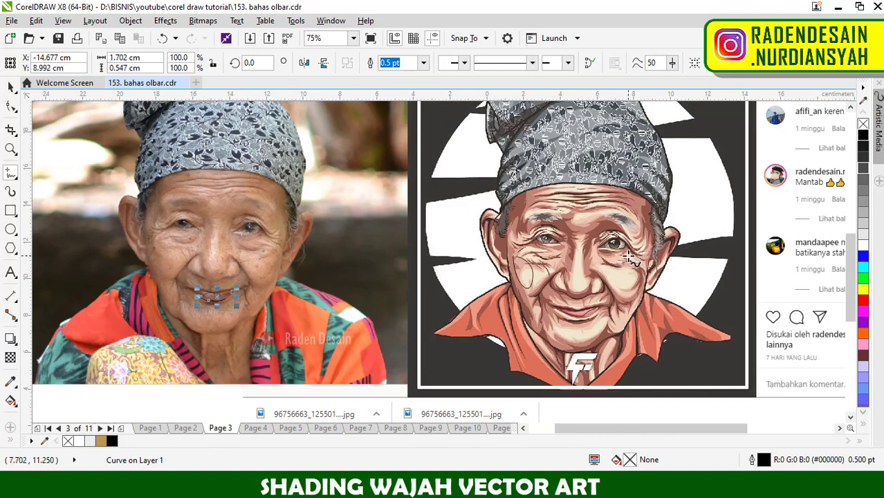
scroll(629, 258, up, 1)
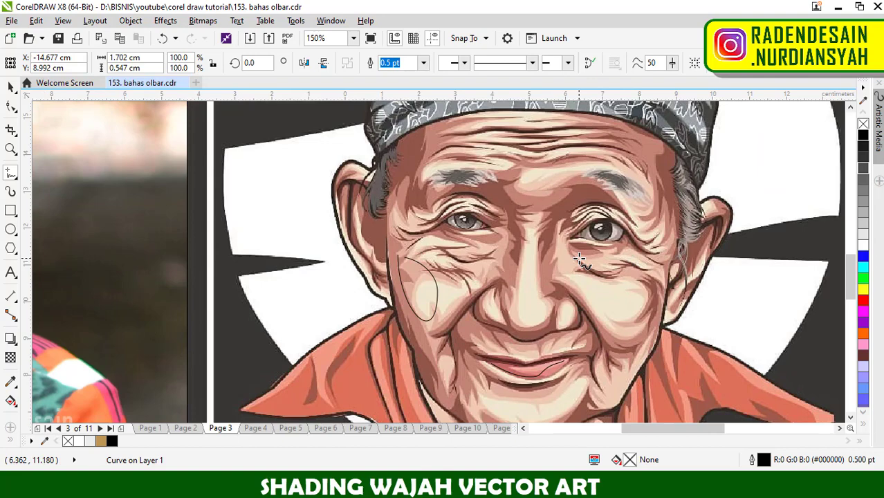
scroll(593, 256, down, 1)
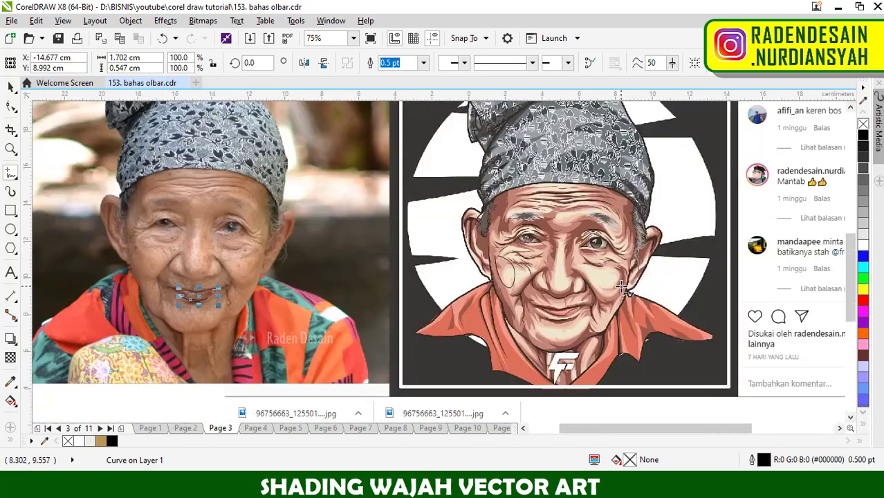
scroll(588, 301, down, 1)
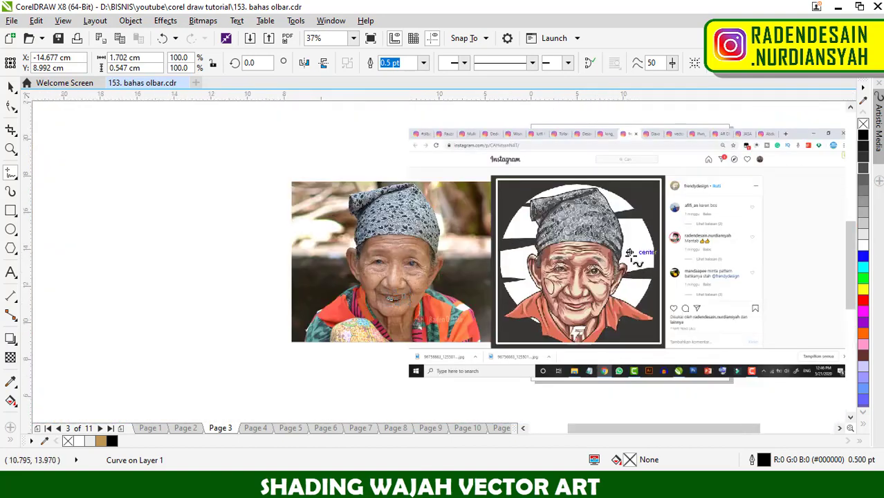
scroll(633, 258, up, 2)
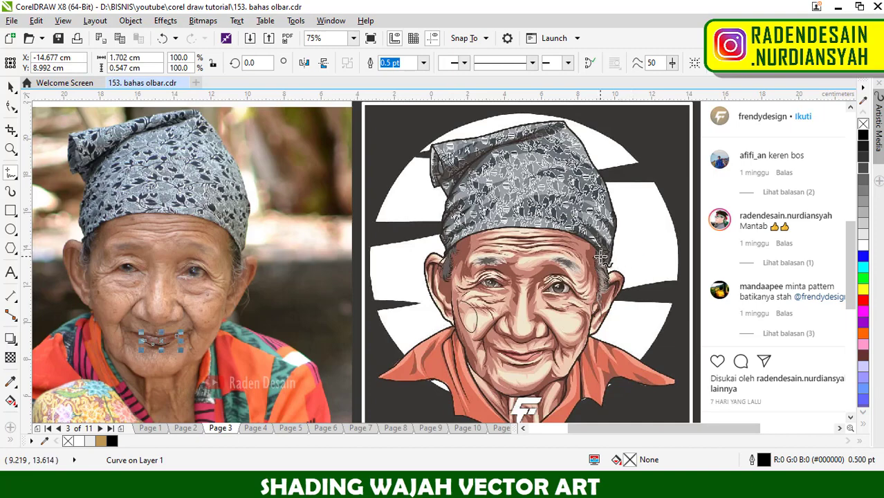
- Compare the headscarf's floral pattern and folds in the vector artwork with those in the reference photo
scroll(599, 257, down, 1)
scroll(580, 212, up, 2)
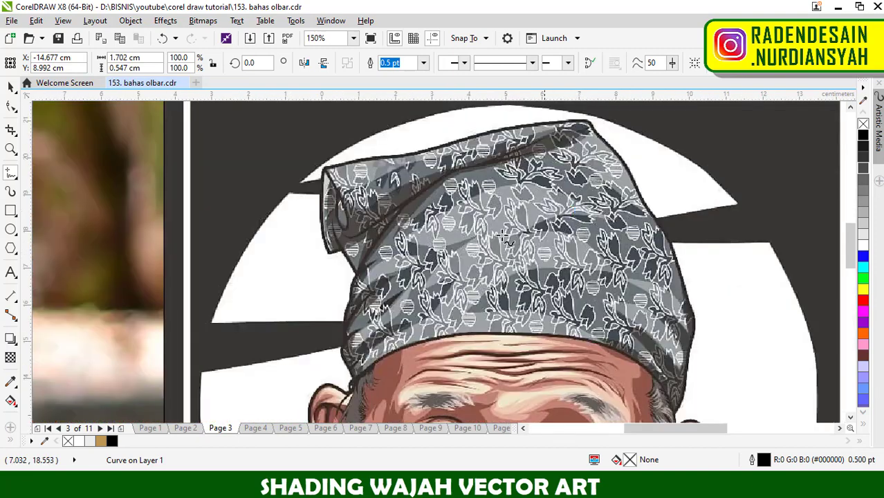
scroll(574, 240, down, 1)
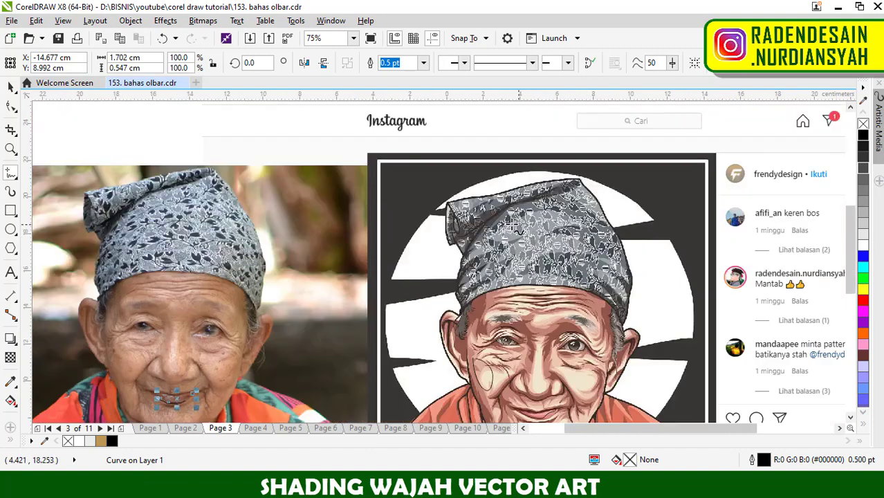
scroll(477, 233, up, 1)
scroll(626, 238, down, 1)
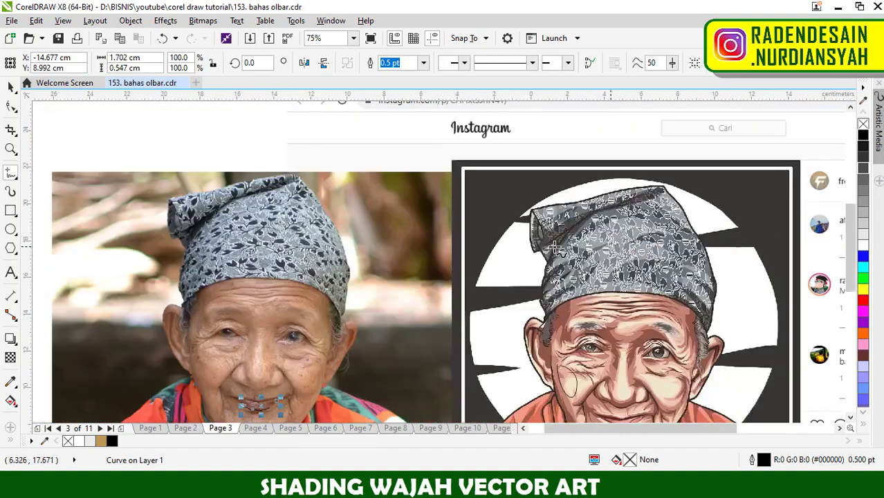
scroll(284, 236, up, 1)
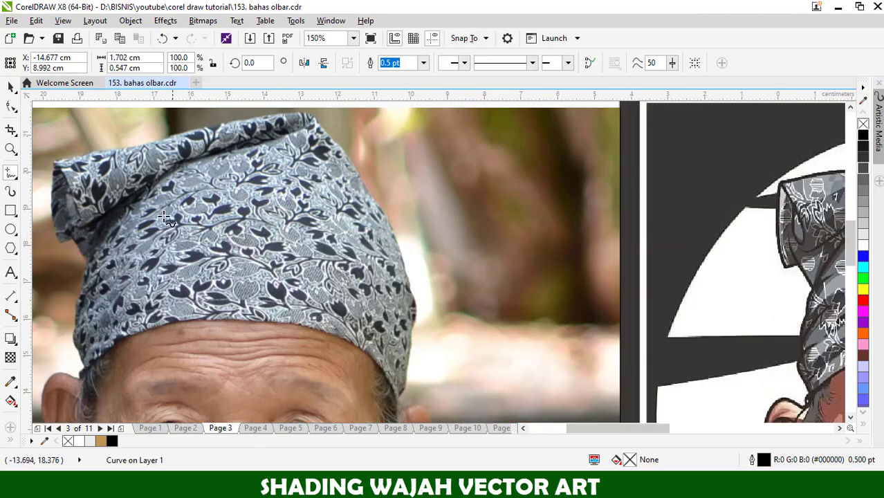
scroll(164, 216, up, 1)
scroll(362, 246, down, 1)
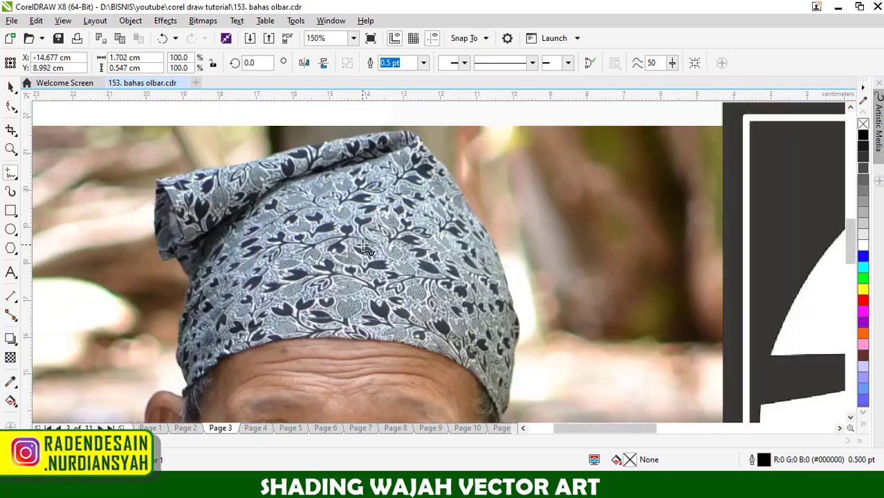
- Circle a leafy branch motif on the photo's headscarf with a freehand curve about 3.3 by 1.4 cm
scroll(308, 253, up, 1)
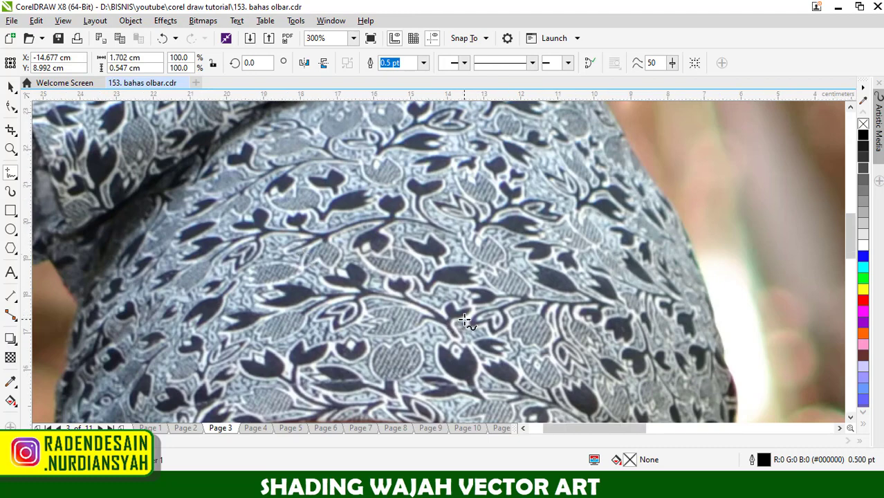
scroll(520, 328, down, 1)
scroll(391, 311, up, 1)
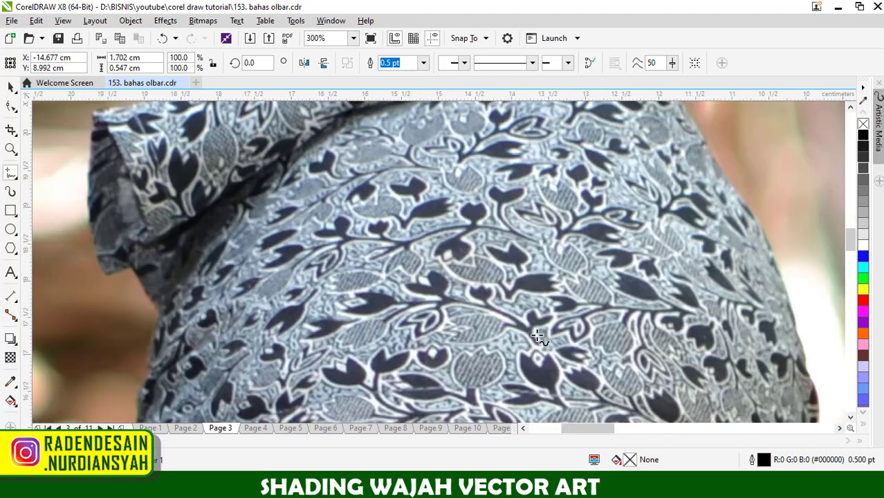
mouse_move(323, 335)
mouse_down()
mouse_move(373, 274)
mouse_move(476, 254)
mouse_move(523, 290)
mouse_move(540, 333)
mouse_move(323, 349)
mouse_up()
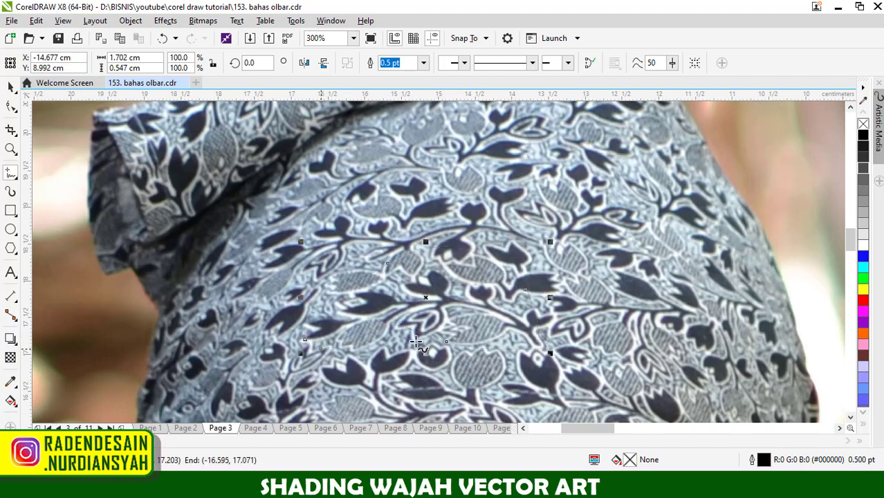
- Outline the shadowed area beneath the headscarf's fold in the photo with a closed freehand shape about 6.3 by 6.35 cm
scroll(435, 252, down, 1)
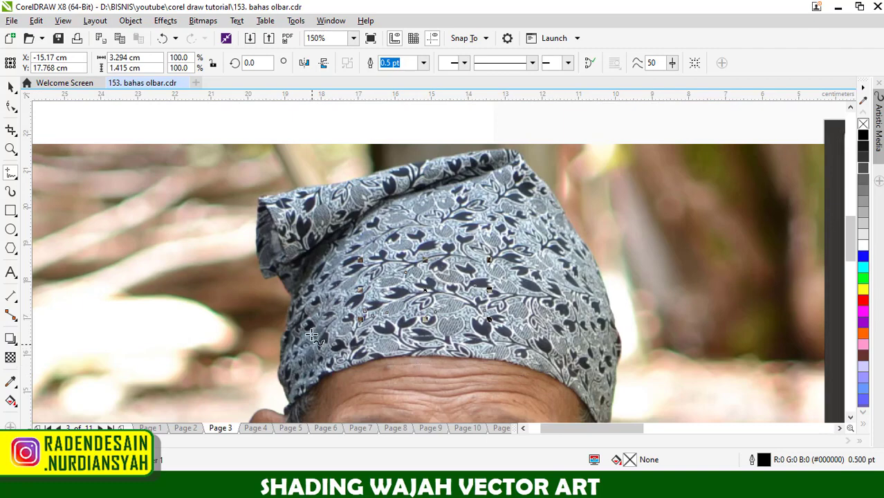
scroll(482, 258, down, 1)
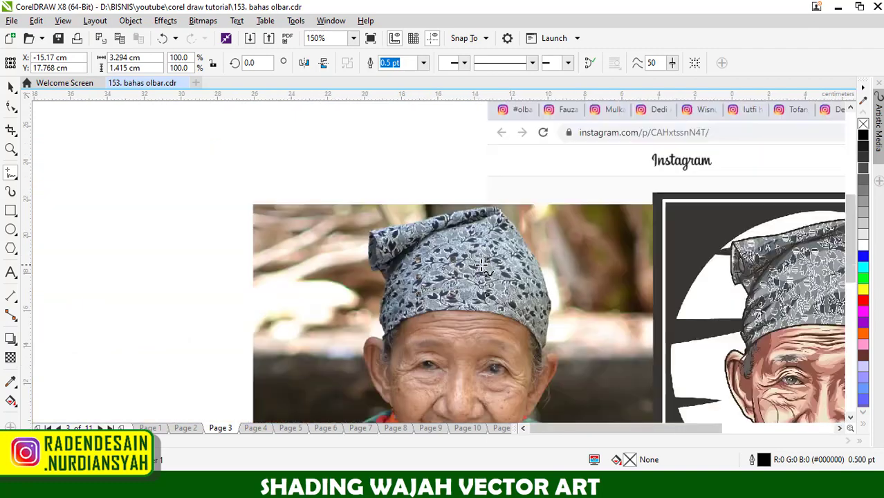
scroll(451, 265, up, 1)
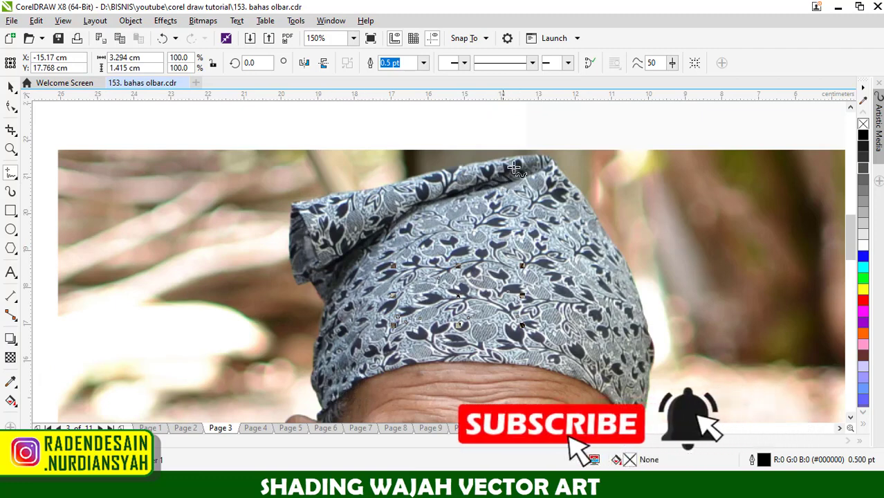
mouse_move(540, 166)
mouse_down()
mouse_move(405, 210)
mouse_move(365, 273)
mouse_move(397, 255)
mouse_move(369, 284)
mouse_move(340, 391)
mouse_move(319, 397)
mouse_move(304, 336)
mouse_move(318, 279)
mouse_move(349, 223)
mouse_move(450, 183)
mouse_move(533, 166)
mouse_up()
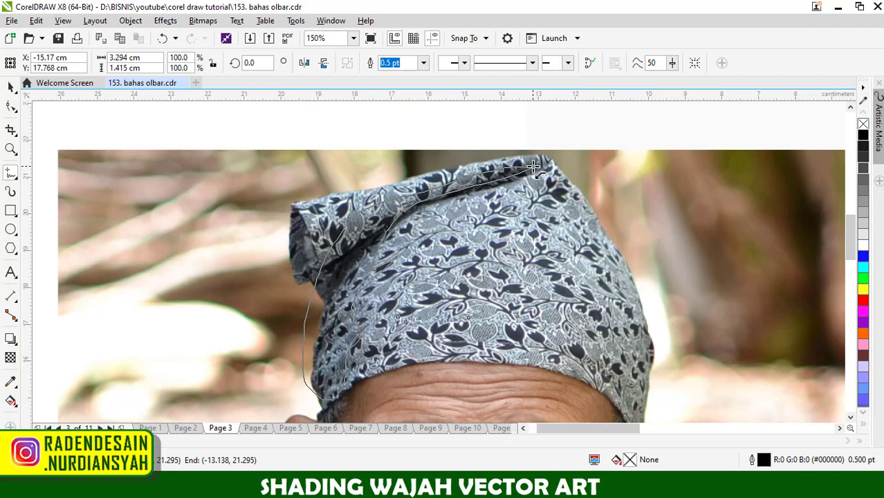
drag(533, 166, 532, 166)
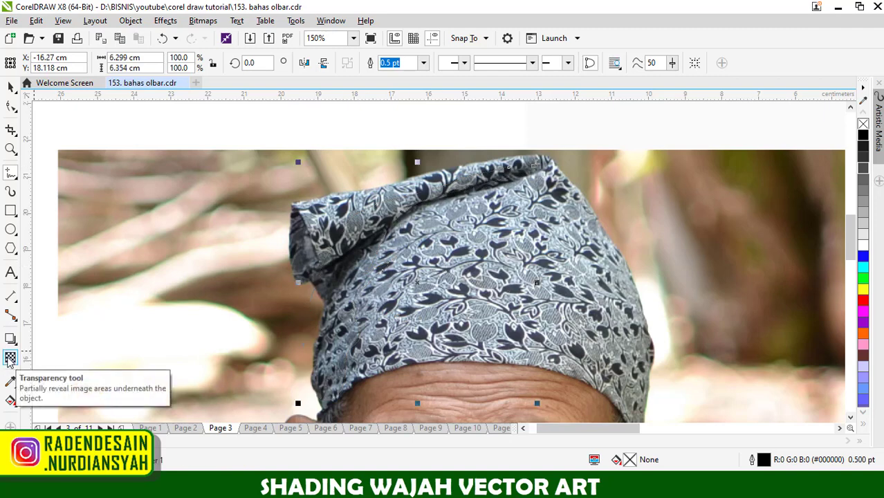
scroll(336, 278, down, 4)
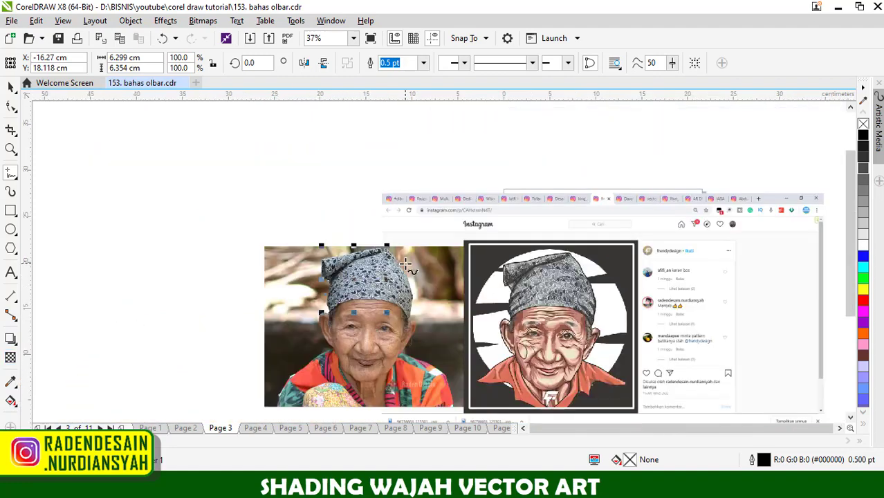
scroll(410, 261, down, 1)
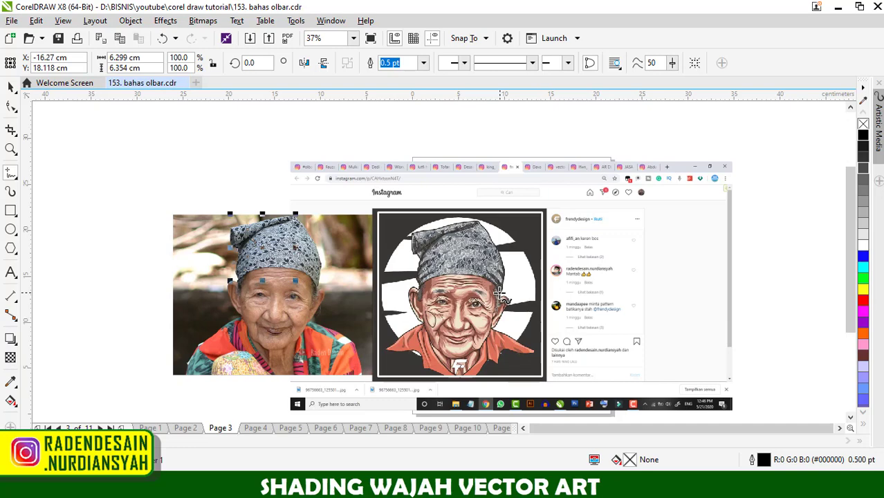
- Go to page 4 and view the grey-headscarf vector portrait beside the reference photo
scroll(298, 237, up, 2)
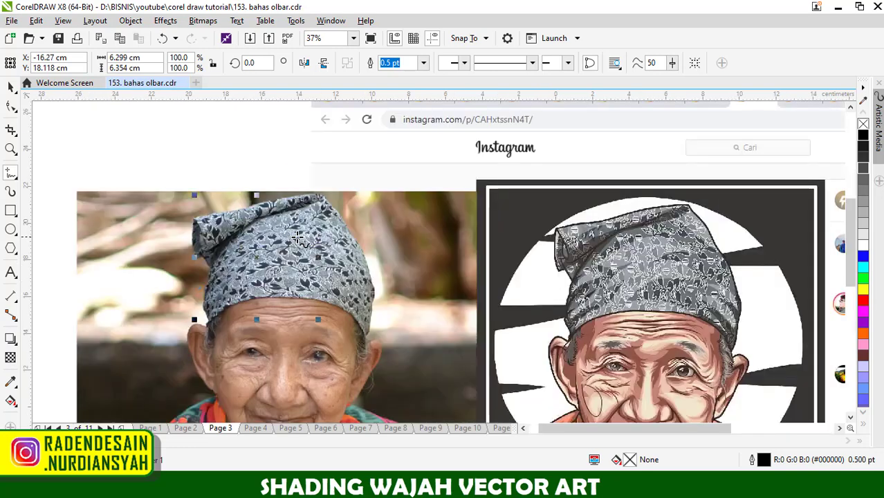
scroll(298, 238, down, 4)
scroll(345, 265, up, 2)
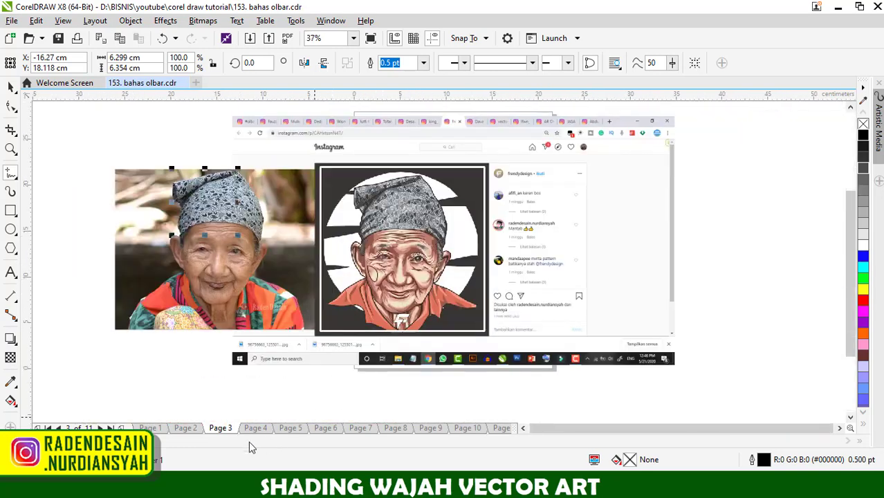
click(255, 429)
scroll(568, 204, up, 4)
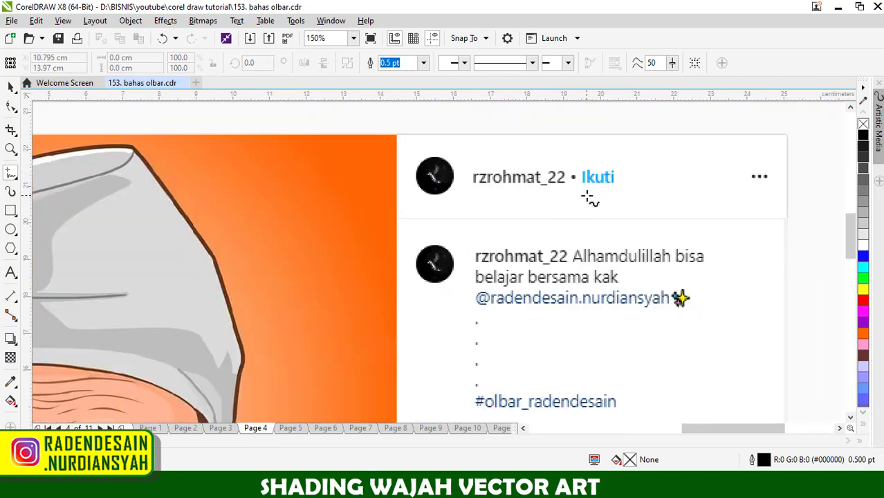
scroll(594, 197, down, 5)
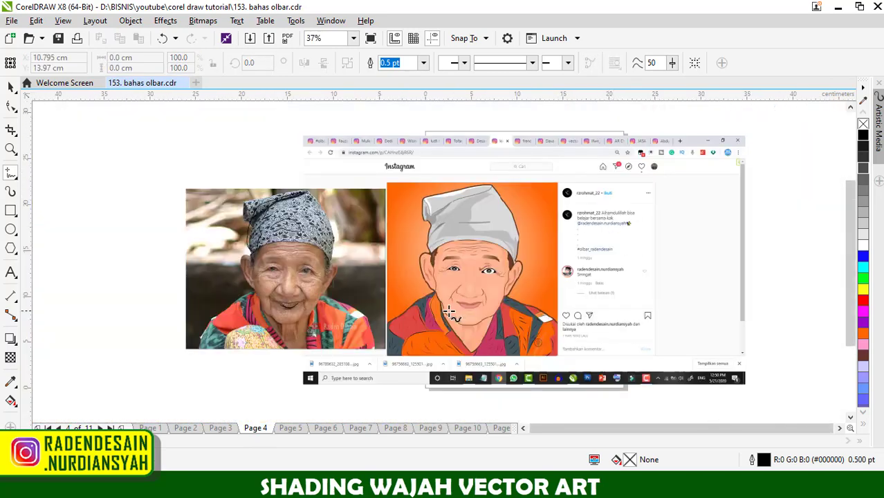
scroll(451, 308, up, 1)
scroll(476, 265, up, 2)
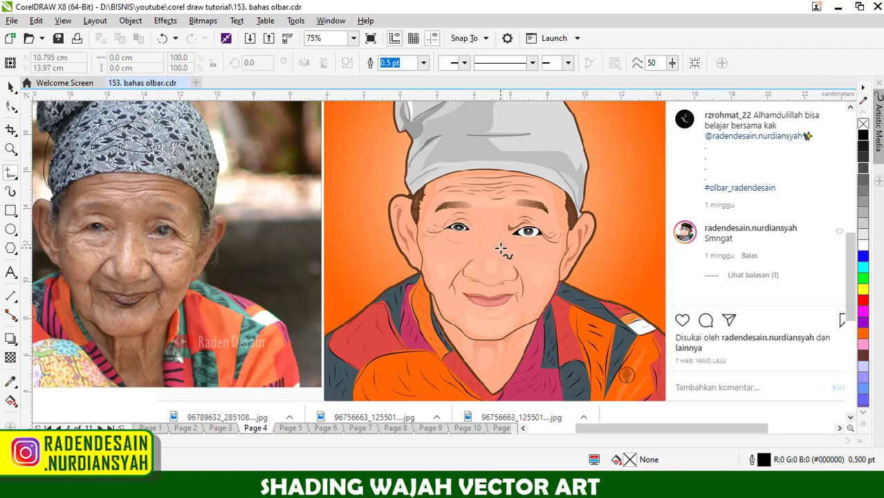
- Compare the page 4 portrait's eyes, eyelid creases and nose shading with the reference photo
scroll(498, 246, up, 3)
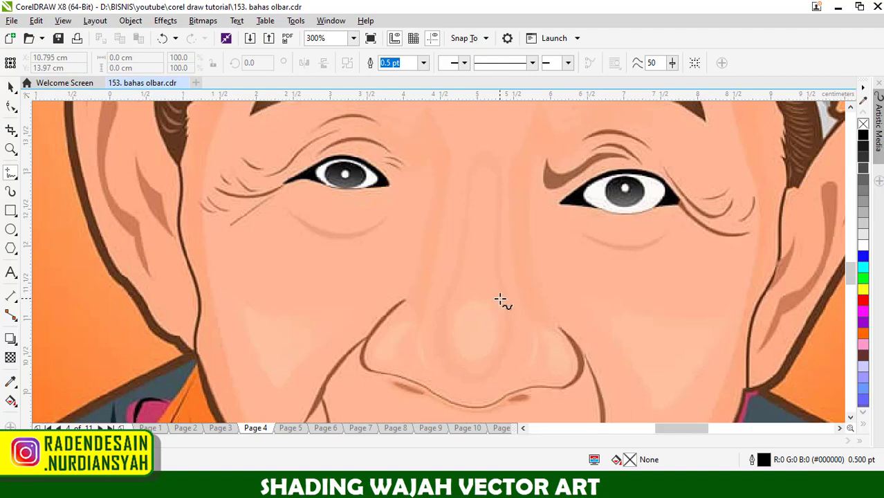
scroll(507, 298, down, 2)
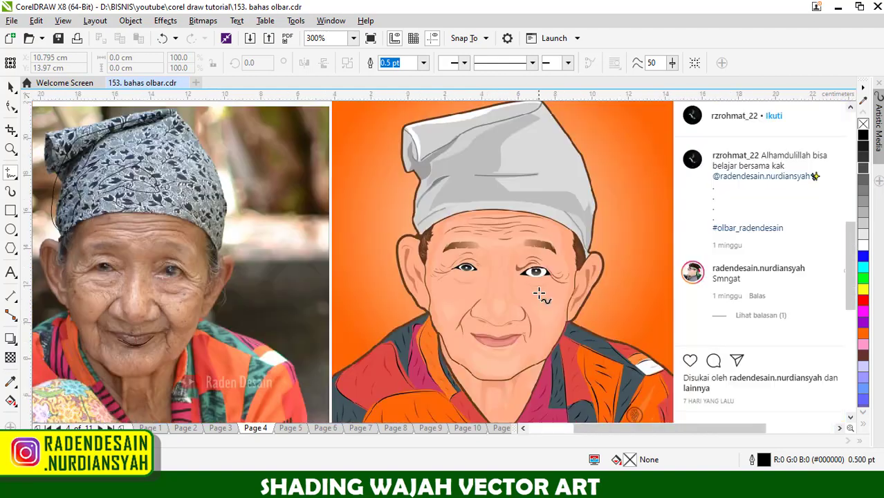
scroll(522, 271, up, 3)
scroll(491, 284, down, 2)
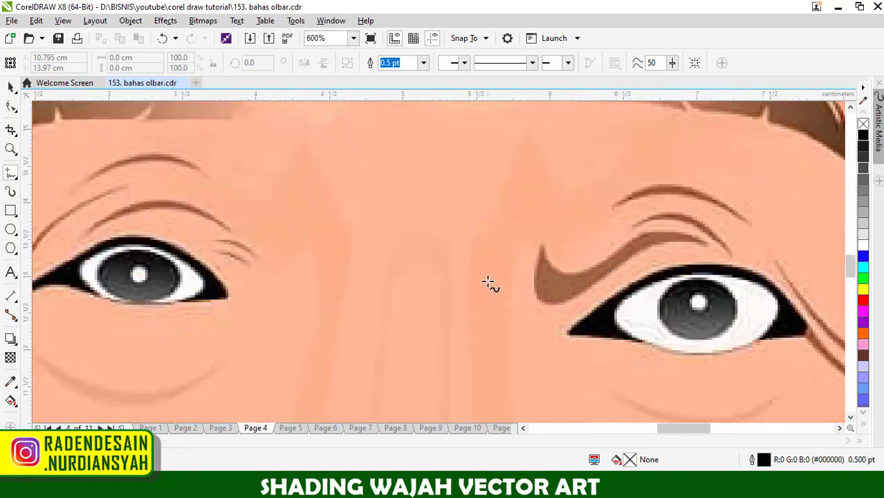
scroll(527, 276, up, 2)
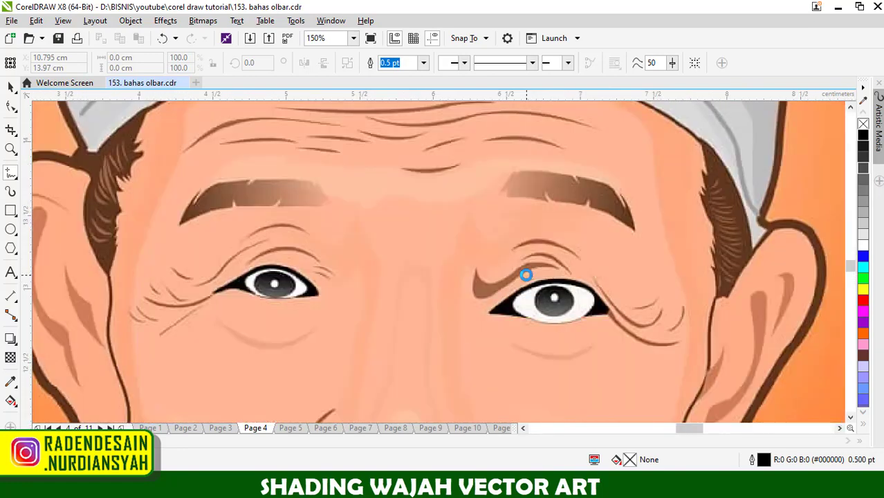
scroll(489, 267, down, 2)
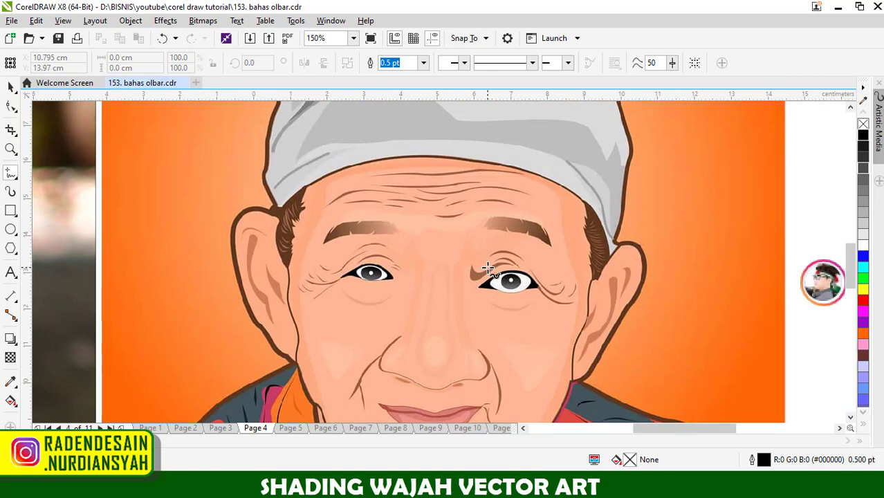
scroll(486, 268, down, 3)
scroll(302, 273, up, 3)
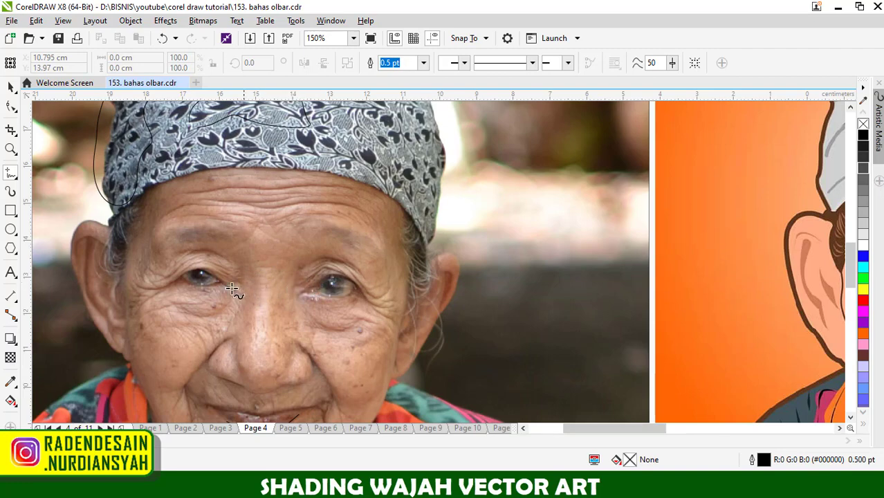
- Outline the inner eye-socket shadows in the vector portrait with freehand curves, about 1.07 by 1.25 cm and about 0.72 by 0.99 cm
scroll(326, 287, down, 1)
scroll(699, 283, up, 2)
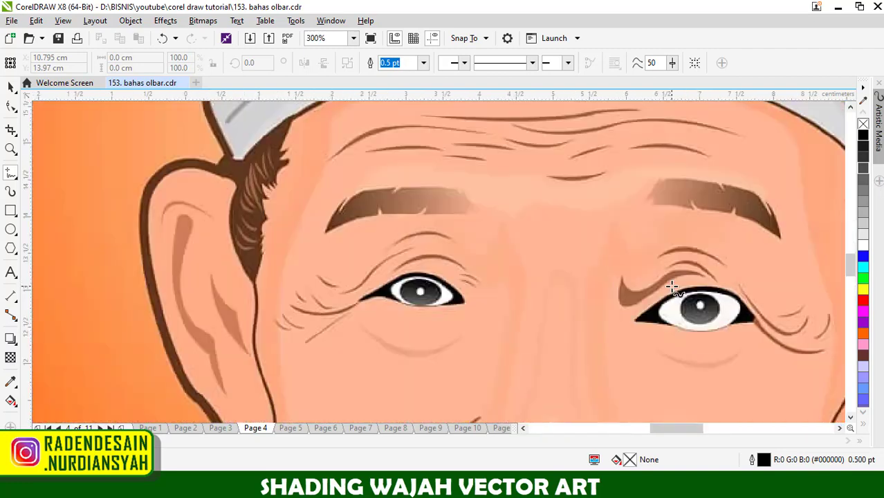
mouse_move(674, 277)
mouse_down()
mouse_move(636, 247)
mouse_move(613, 277)
mouse_move(619, 323)
mouse_move(630, 320)
mouse_up()
mouse_move(451, 277)
mouse_down()
mouse_move(500, 248)
mouse_move(500, 308)
mouse_move(451, 320)
mouse_move(451, 277)
mouse_up()
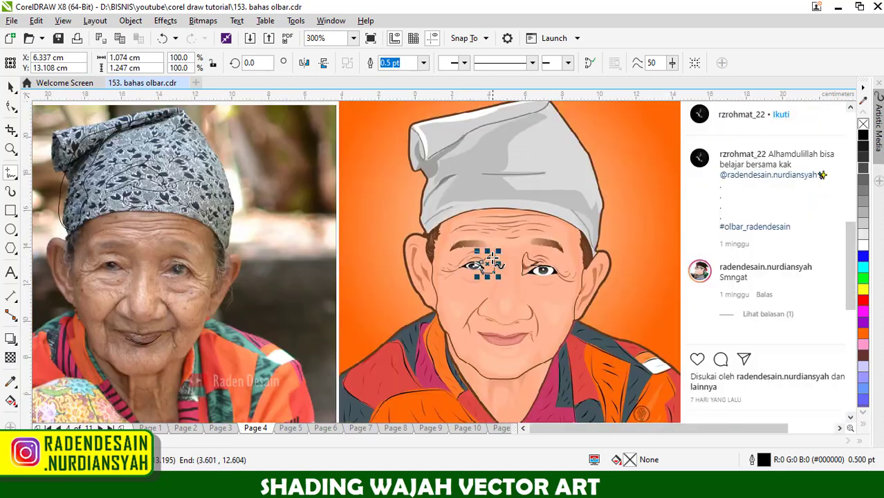
scroll(487, 258, down, 2)
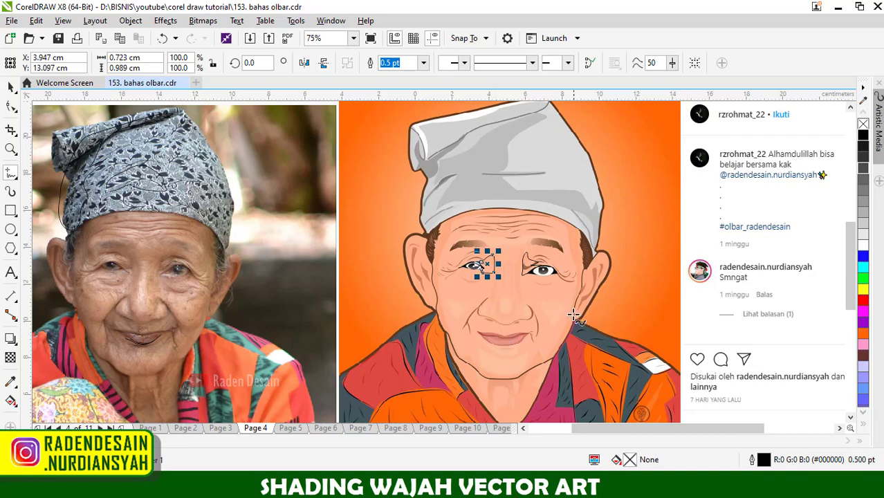
- Go to page 5 and examine its post and the lavender-headscarf vector portrait beside the reference photo
scroll(531, 265, down, 2)
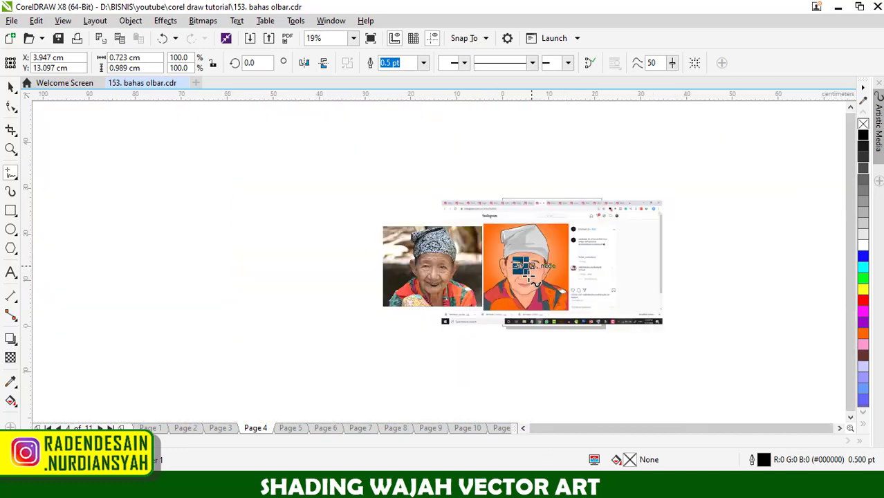
scroll(520, 289, up, 2)
click(289, 427)
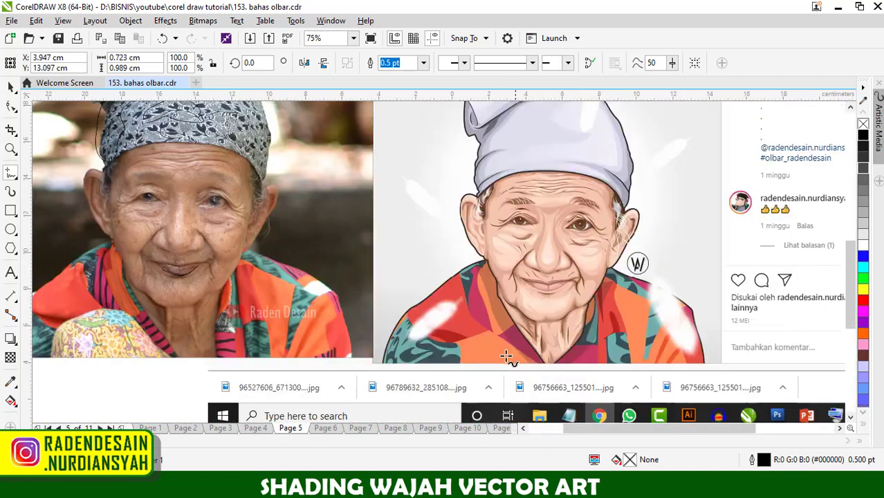
scroll(517, 361, down, 1)
scroll(646, 257, up, 2)
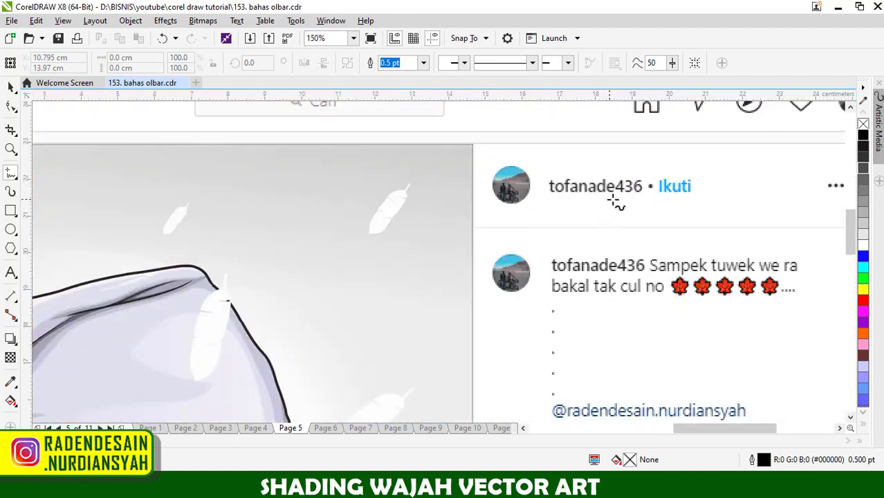
scroll(621, 200, down, 3)
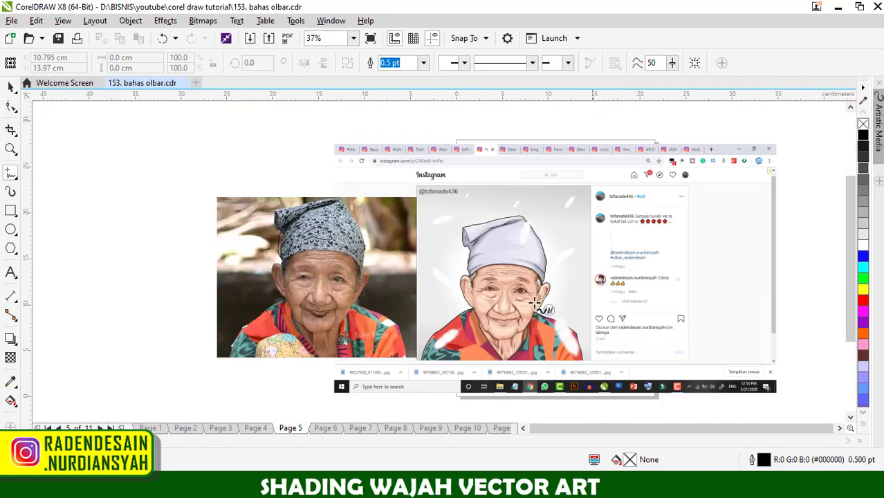
scroll(494, 301, up, 1)
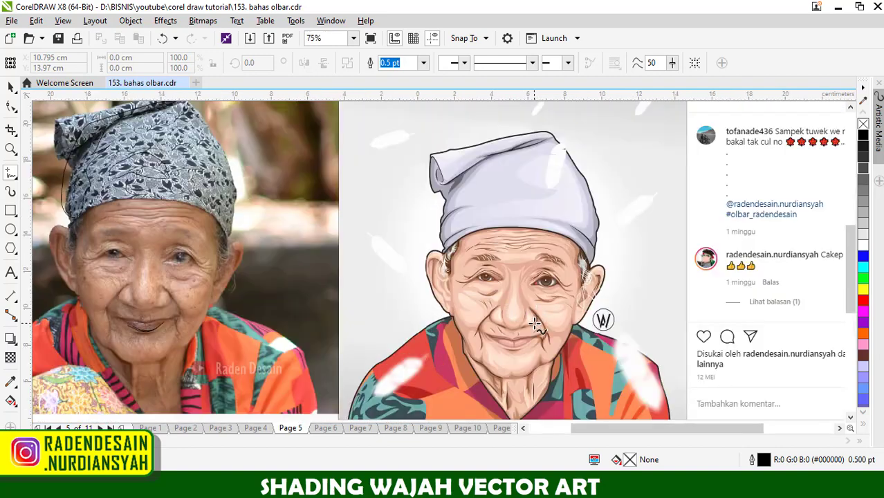
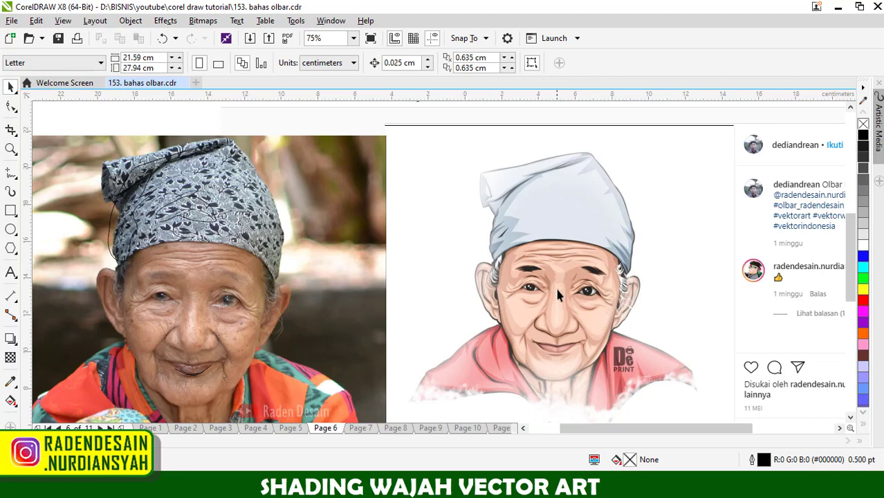
- Examine the headscarf's fold shading and the face of the page 6 vector portrait beside the reference photo
scroll(554, 186, up, 2)
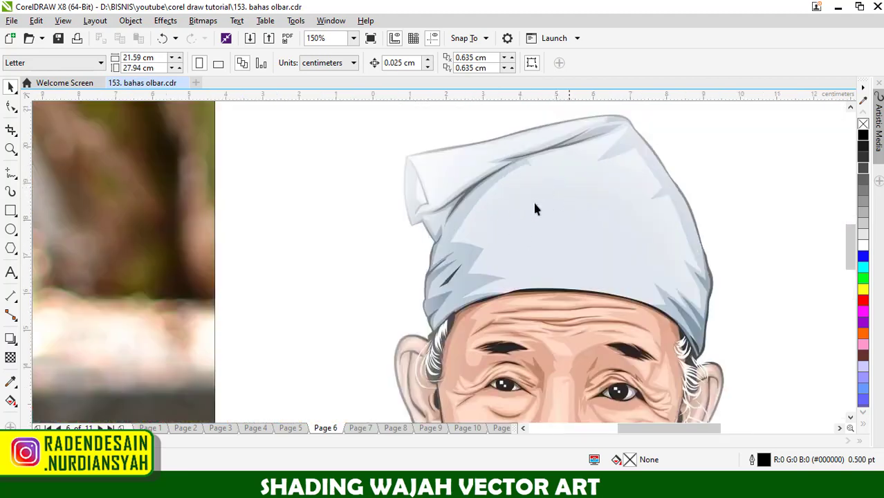
scroll(466, 257, up, 2)
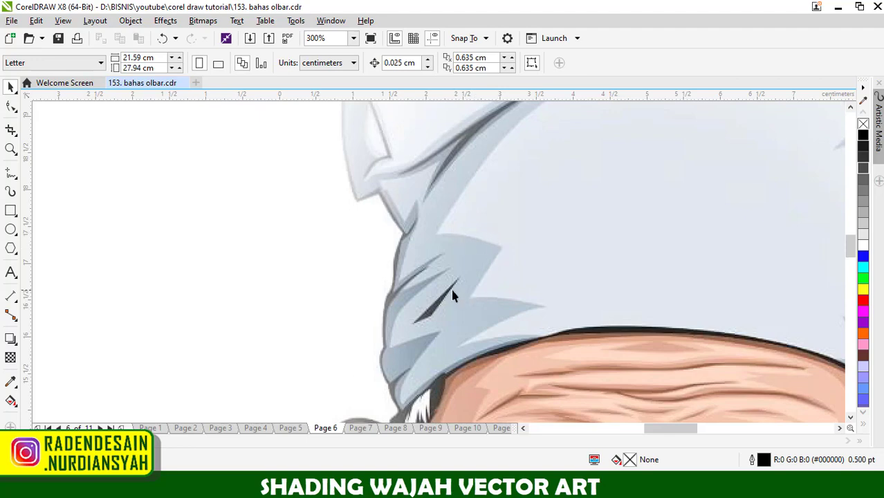
scroll(474, 226, down, 3)
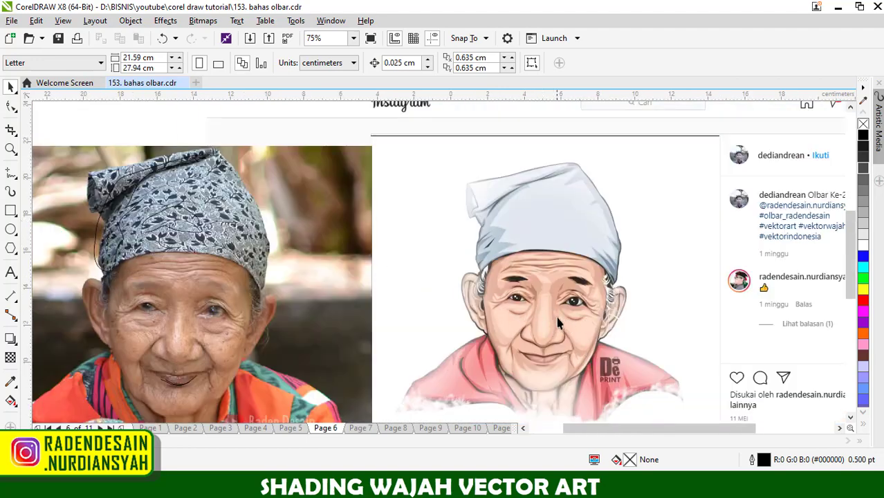
scroll(555, 317, down, 1)
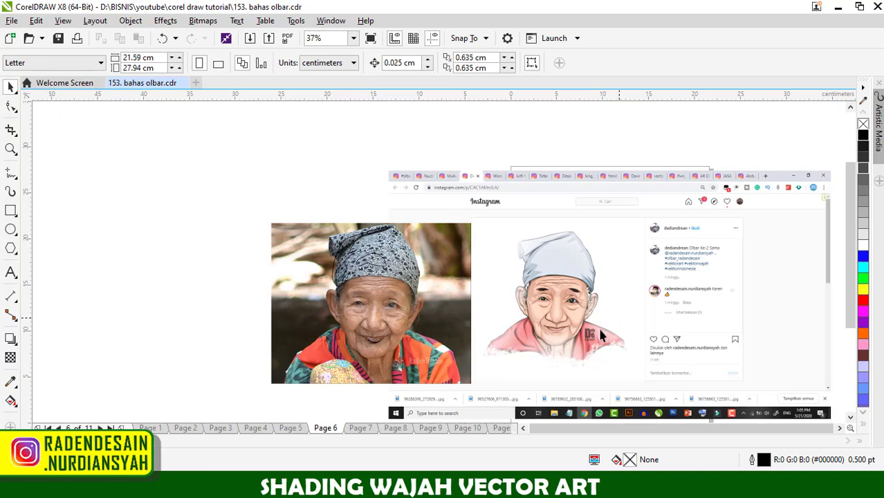
- Go to page 7 and view its post and the grey-headscarf vector portrait beside the reference photo
click(363, 429)
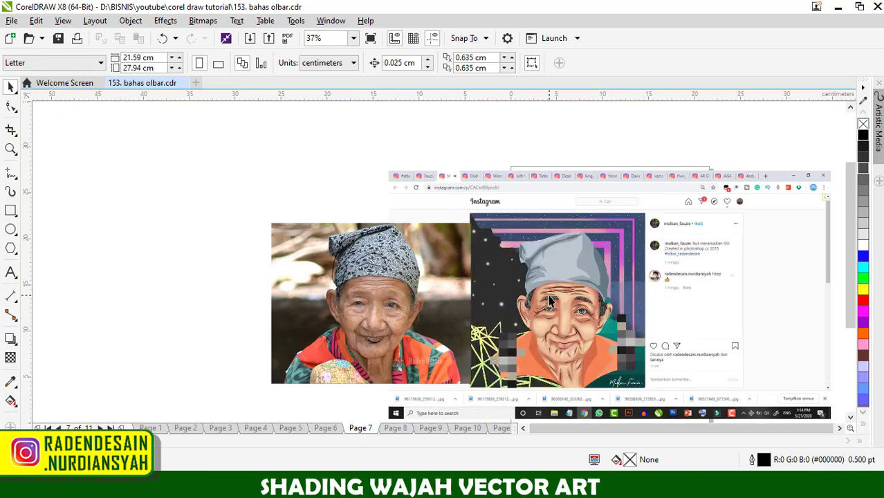
scroll(550, 300, down, 1)
scroll(615, 268, up, 3)
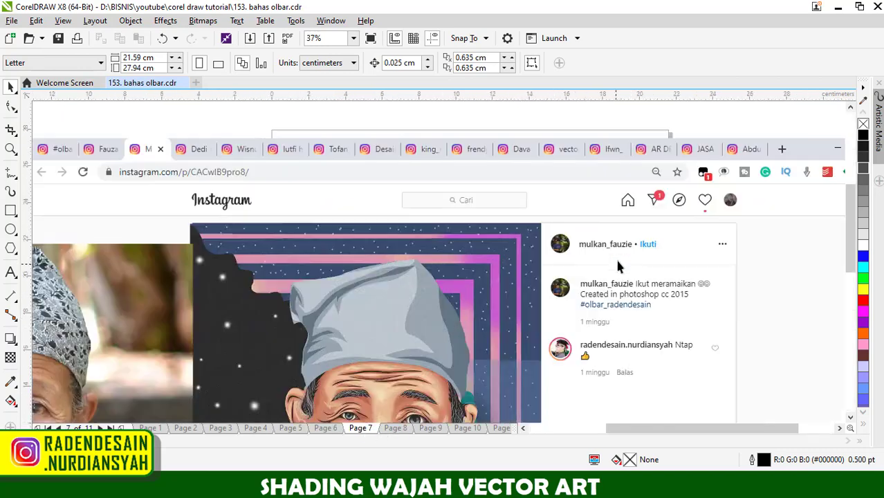
scroll(610, 226, down, 2)
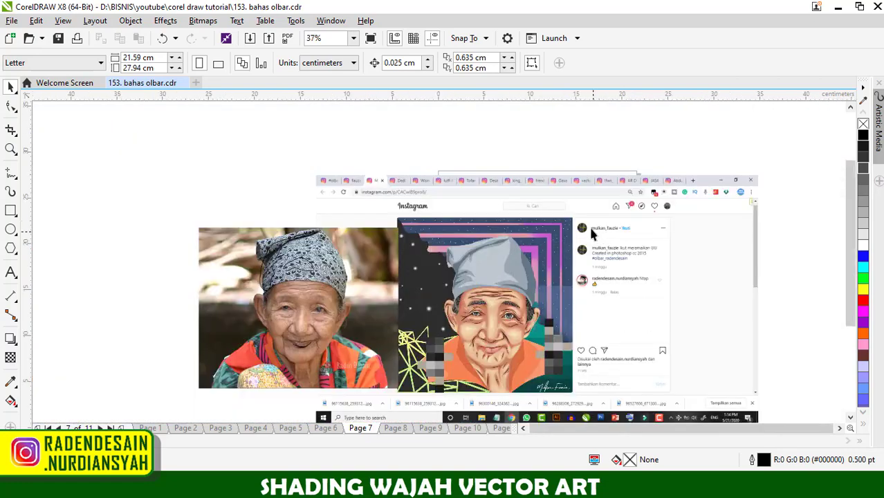
scroll(529, 276, down, 1)
scroll(502, 319, up, 2)
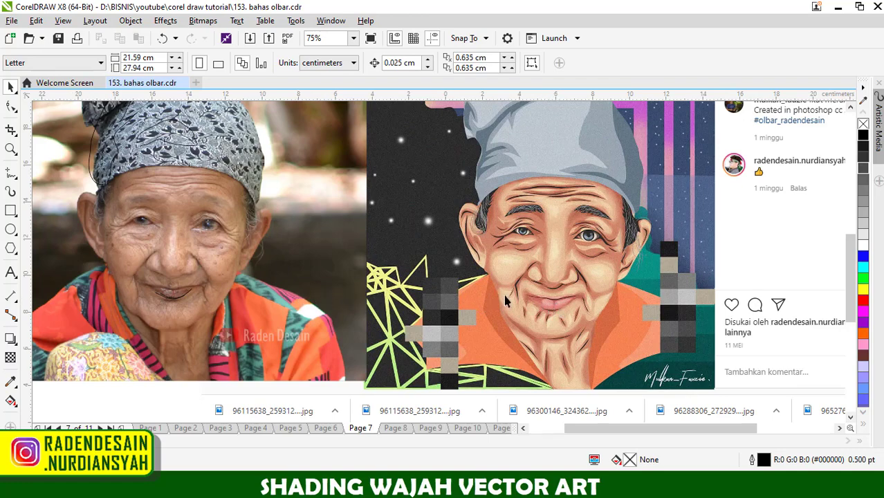
- Compare the page 7 portrait's eye wrinkles, cheeks, mouth and chin lines with the reference photo
scroll(551, 266, up, 1)
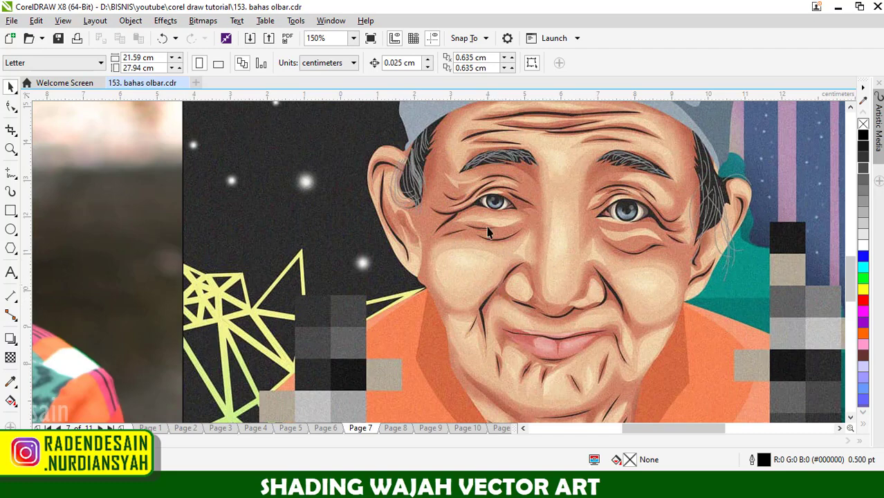
scroll(484, 221, down, 1)
scroll(454, 190, up, 1)
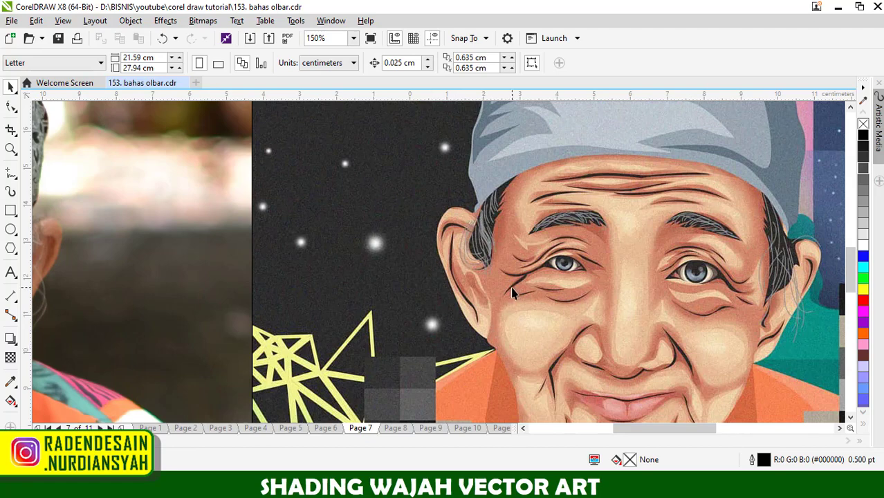
scroll(511, 293, down, 1)
scroll(527, 359, down, 1)
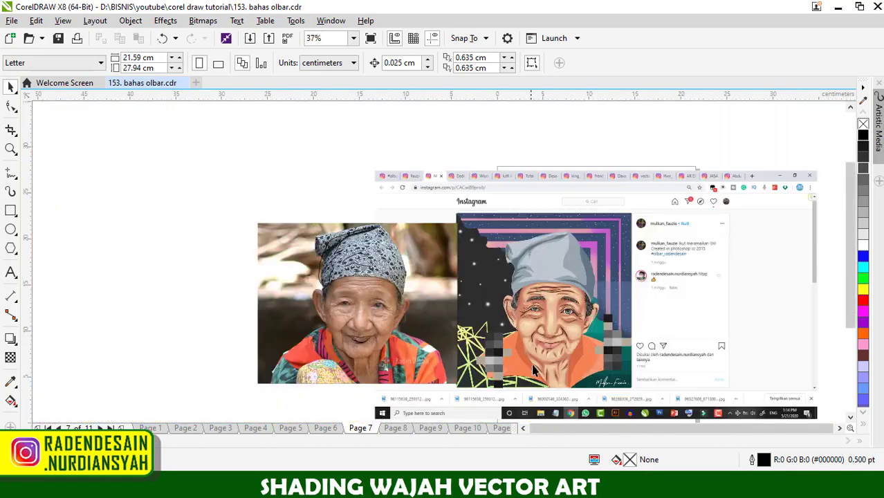
scroll(548, 387, up, 1)
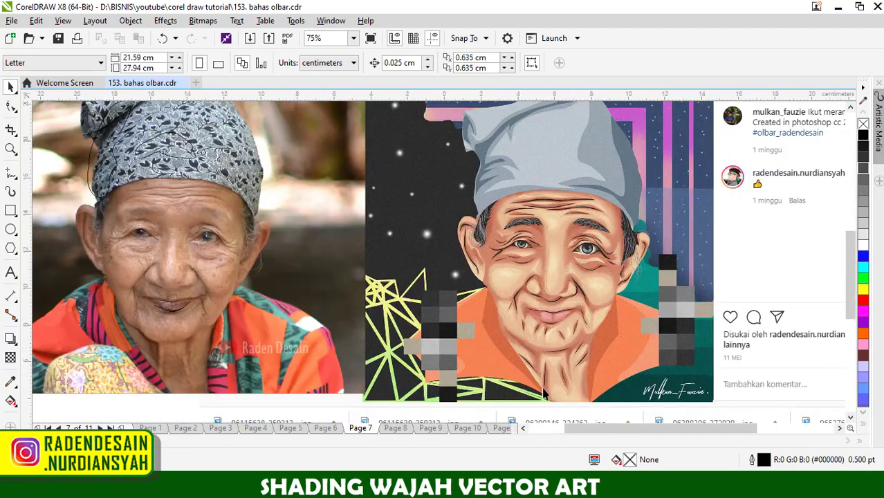
scroll(540, 392, down, 1)
scroll(568, 394, up, 1)
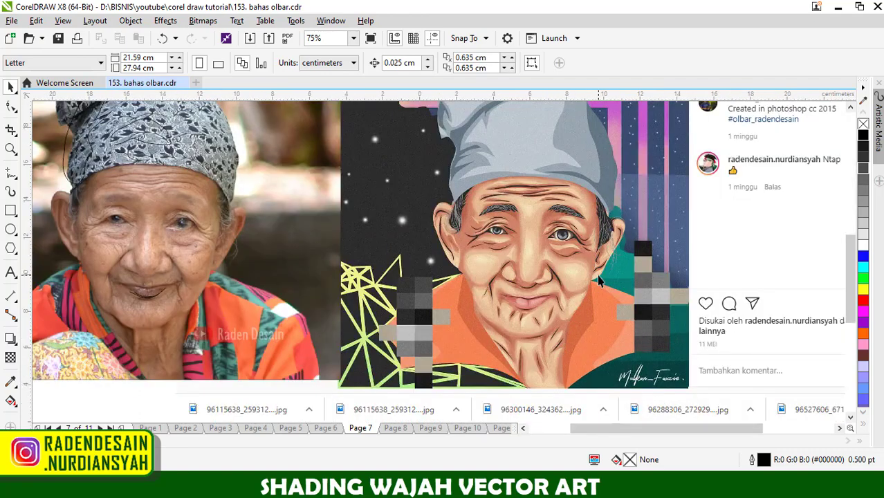
scroll(549, 266, up, 1)
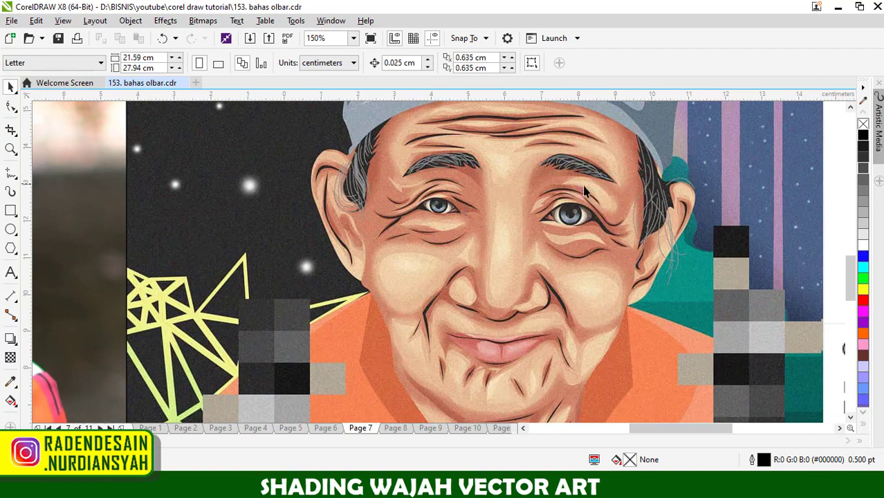
scroll(595, 294, down, 1)
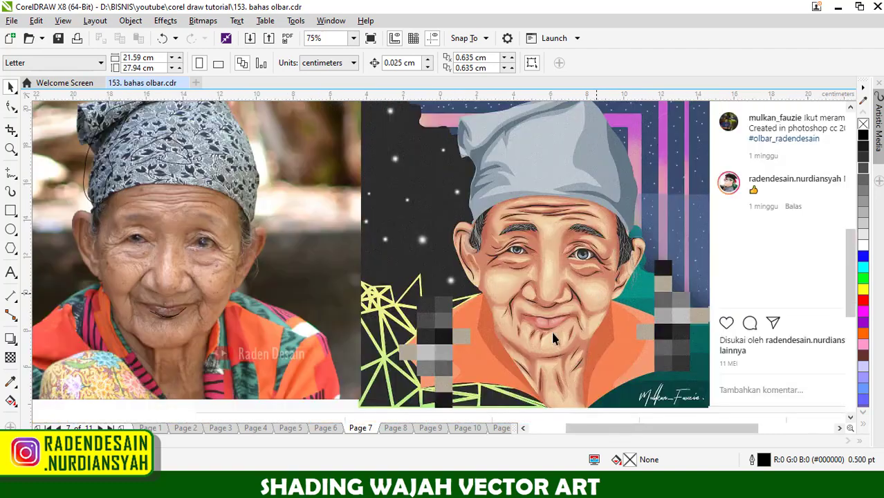
scroll(560, 360, down, 1)
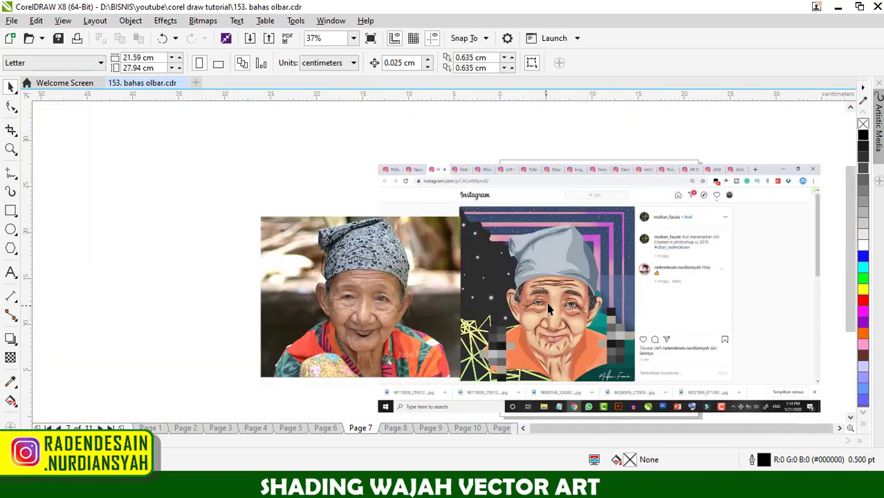
scroll(552, 319, up, 1)
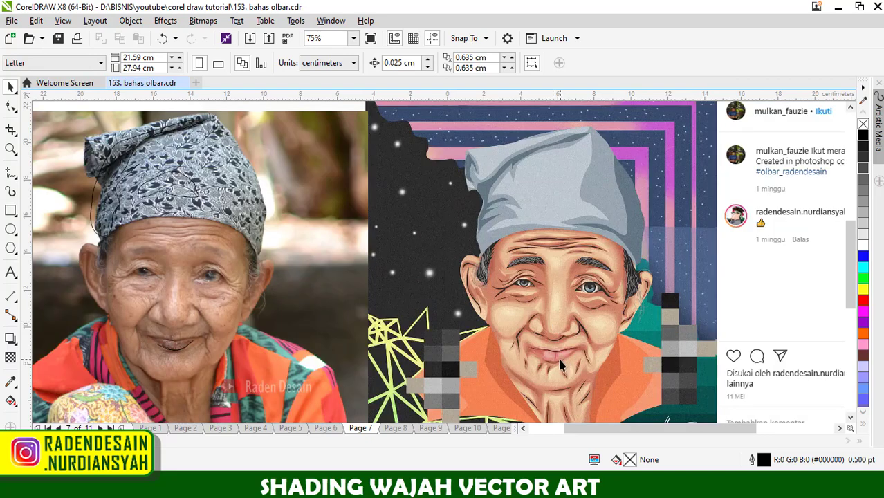
- Go to page 8 and examine its post and the purple-headscarf portrait's eyes, irises and surrounding wrinkles
click(395, 428)
scroll(487, 315, down, 1)
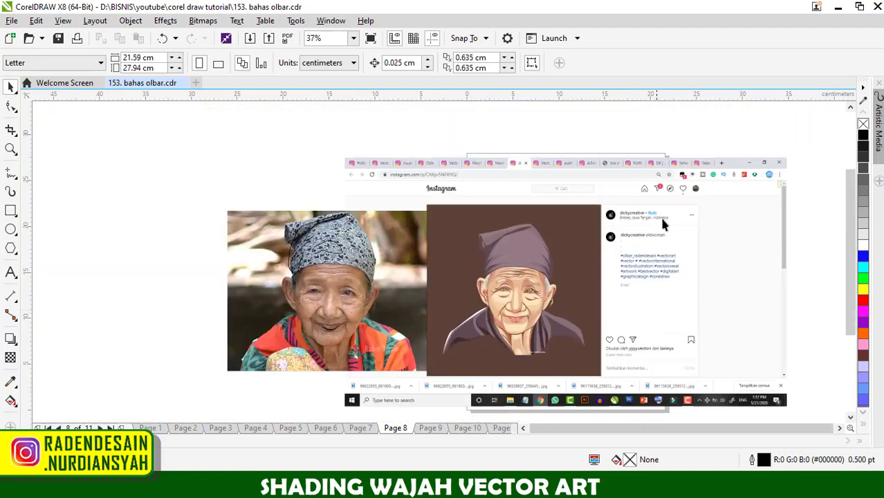
scroll(661, 229, up, 2)
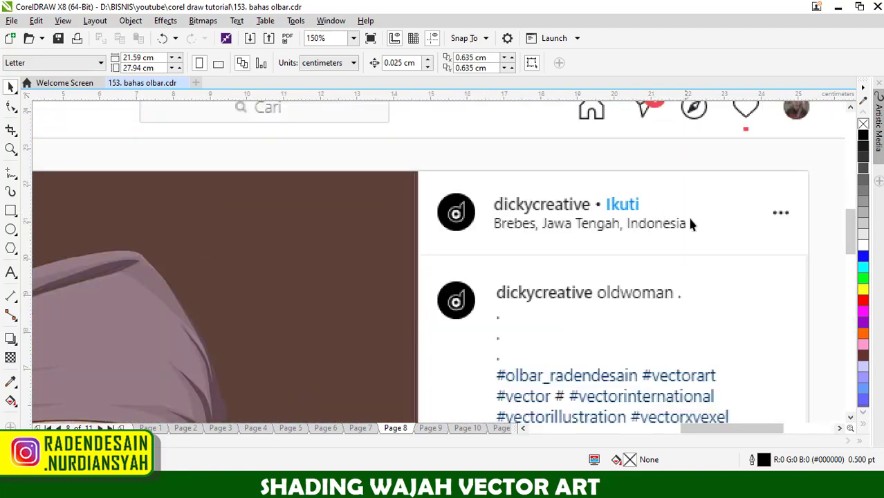
scroll(691, 222, down, 2)
scroll(565, 296, up, 1)
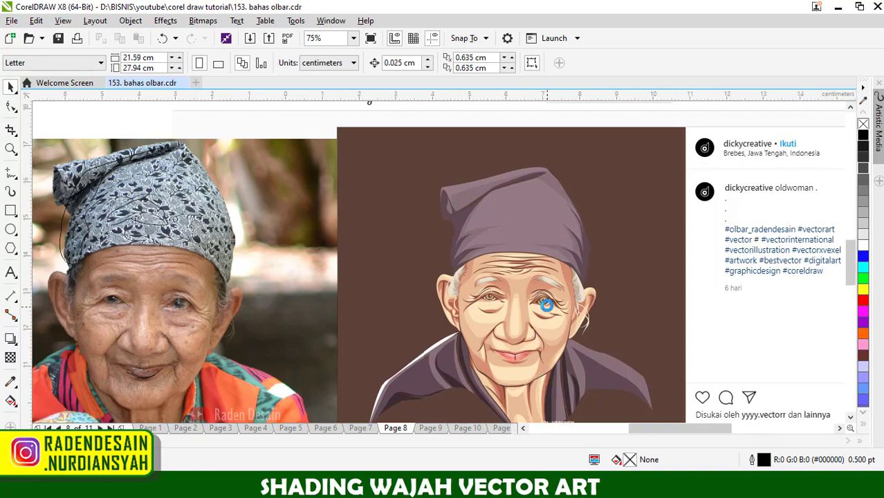
scroll(542, 297, up, 5)
scroll(556, 269, down, 5)
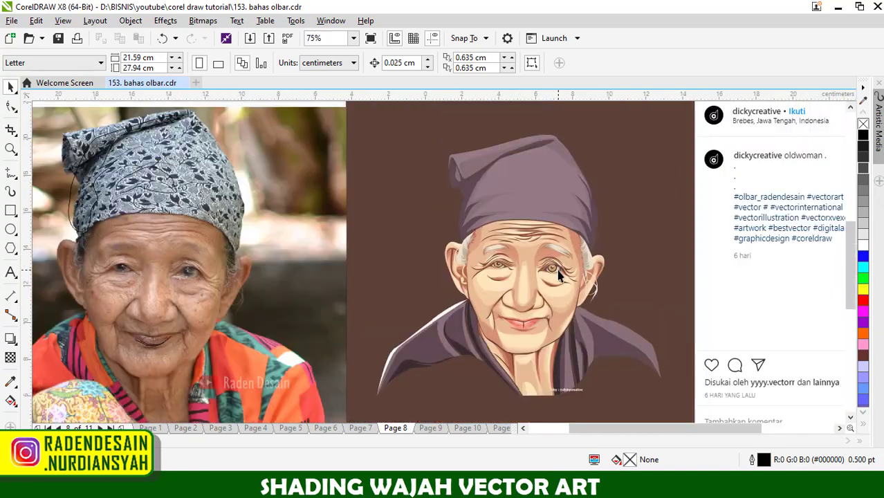
scroll(557, 272, up, 3)
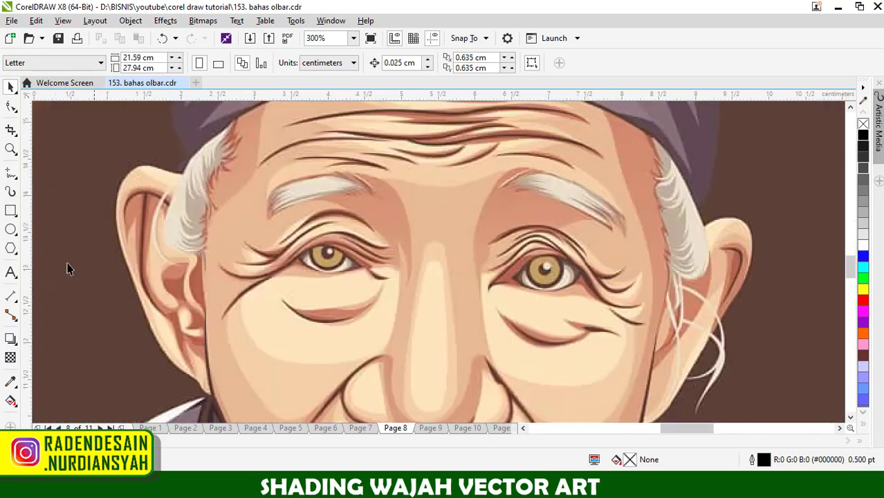
scroll(551, 273, up, 1)
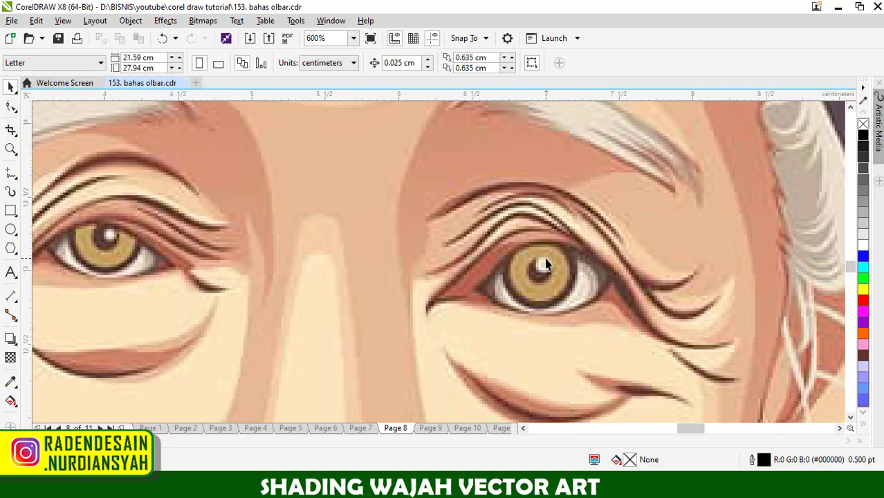
- Draw a black-filled circle about 0.84 cm across between the portrait's eyes, with a concentric yellow copy scaled to 84.2%
click(10, 229)
mouse_move(318, 220)
mouse_down()
mouse_move(446, 316)
mouse_move(447, 332)
mouse_up()
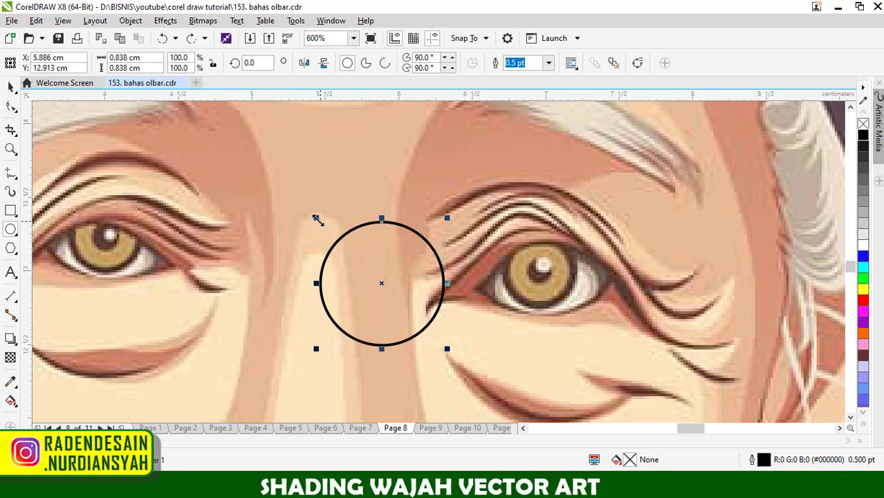
click(863, 136)
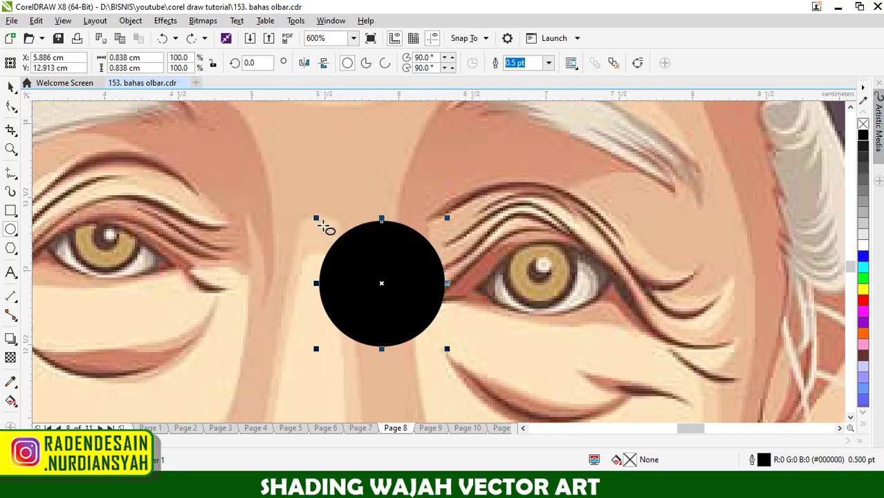
mouse_move(312, 216)
mouse_down()
mouse_move(329, 231)
mouse_move(324, 226)
mouse_up()
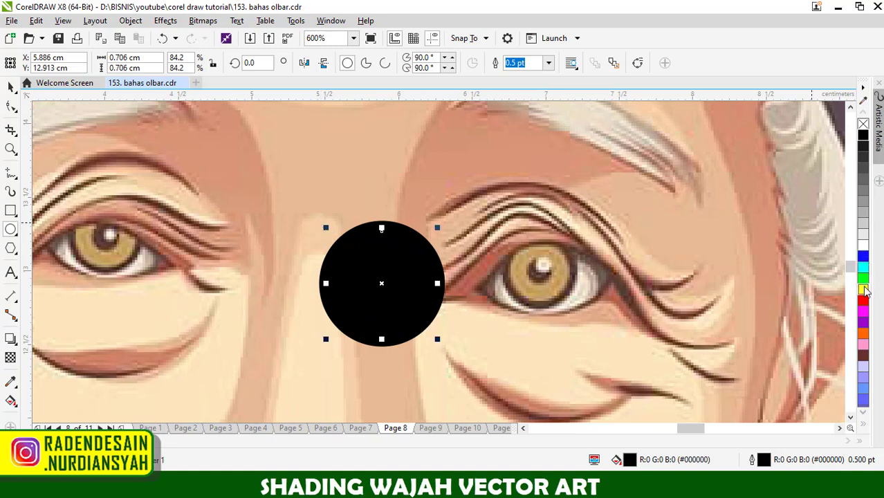
- Add a black pupil about 0.26 cm across and align its centre with the yellow circle
drag(366, 266, 404, 305)
click(863, 137)
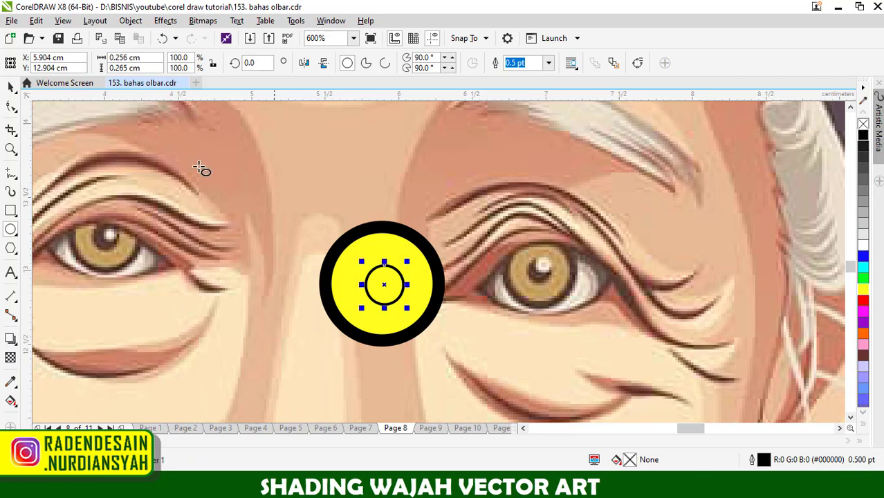
click(11, 87)
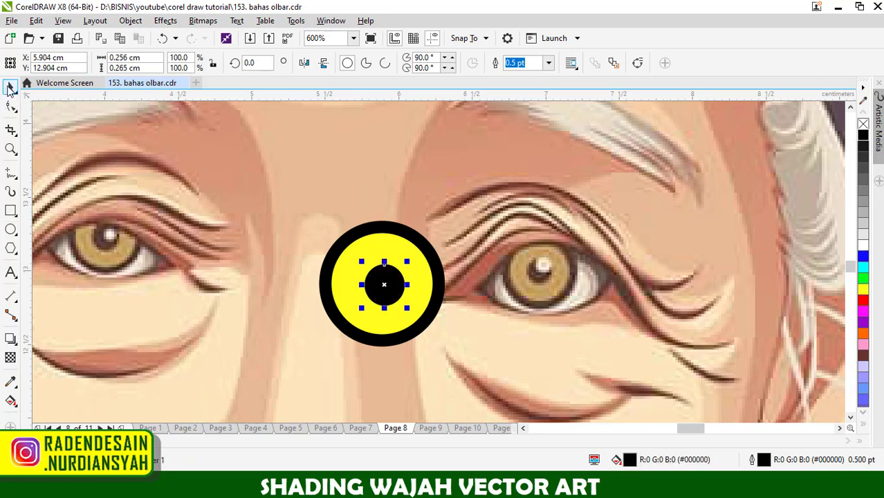
shift+click(383, 243)
key(c)
key(e)
click(414, 198)
- Apply a linear transparency at 90° to the yellow circle, fading it from opaque at its lower edge to transparent above the pupil
click(407, 251)
click(11, 357)
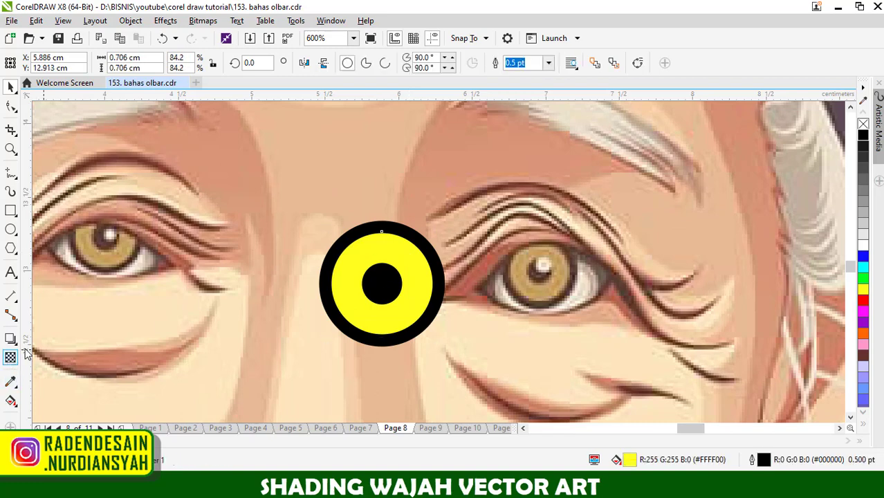
drag(382, 321, 381, 246)
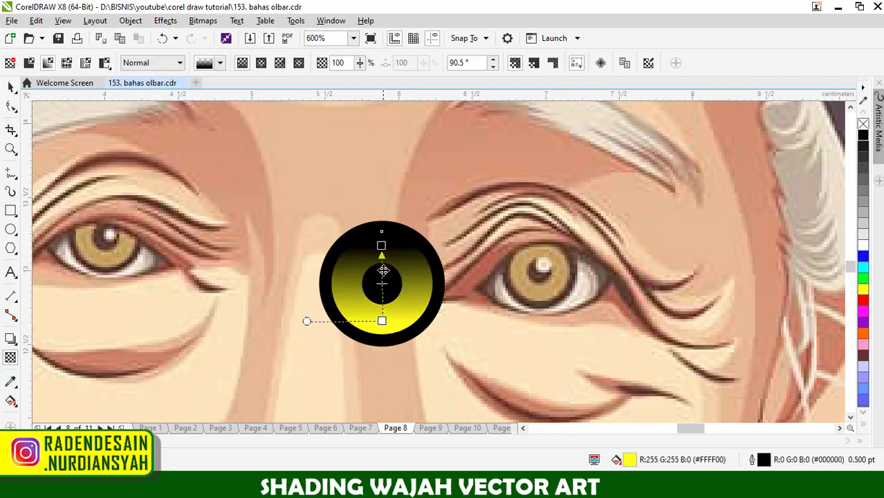
drag(386, 298, 385, 303)
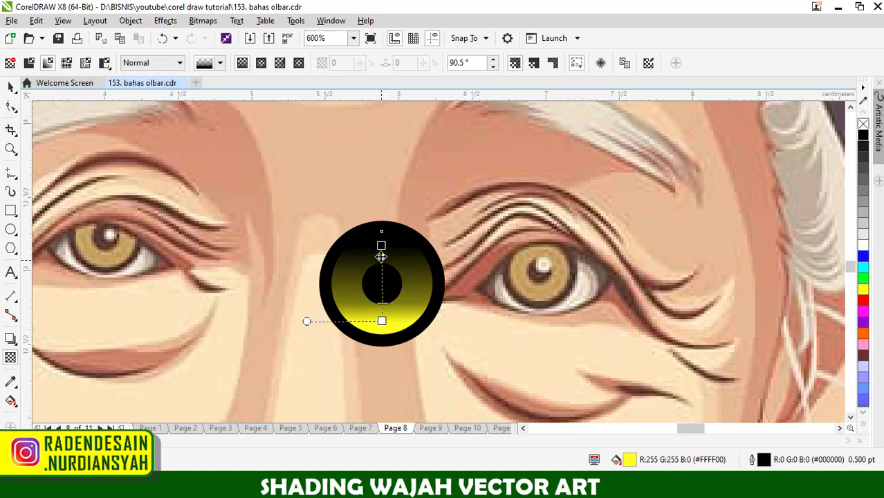
drag(380, 246, 381, 262)
drag(381, 320, 381, 325)
click(11, 86)
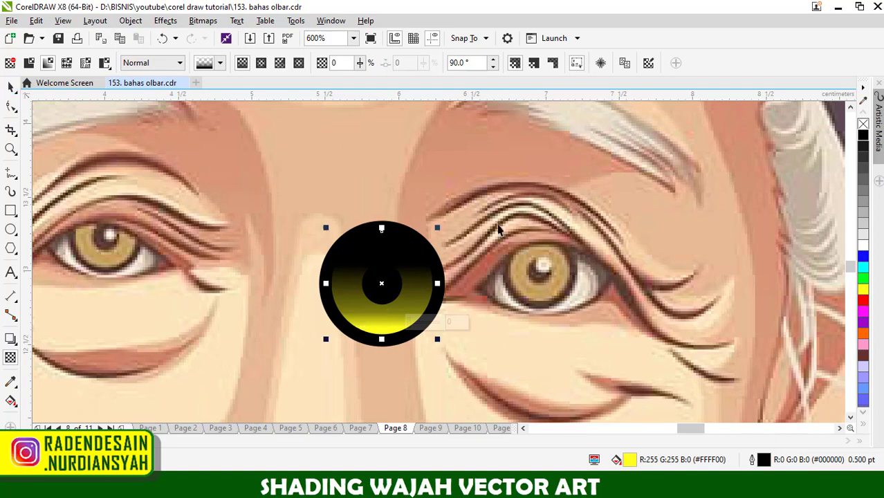
- Compare the sample iris with the portrait's eyes and review the whole page 8 artwork beside the reference photo
scroll(526, 273, down, 3)
scroll(525, 273, down, 2)
key(space)
scroll(487, 251, up, 4)
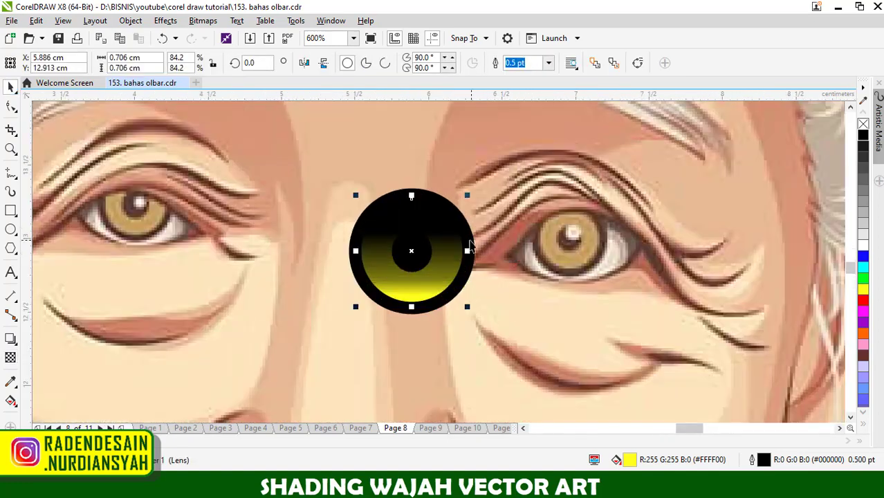
scroll(474, 246, down, 5)
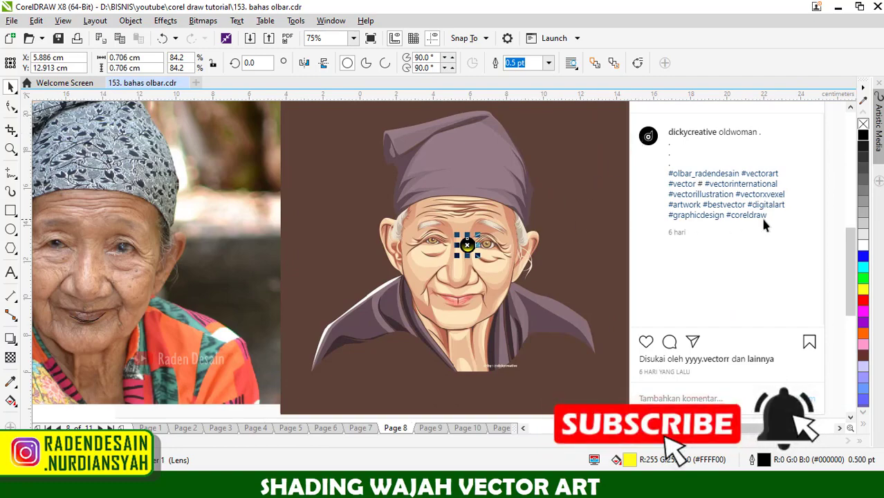
scroll(622, 258, down, 1)
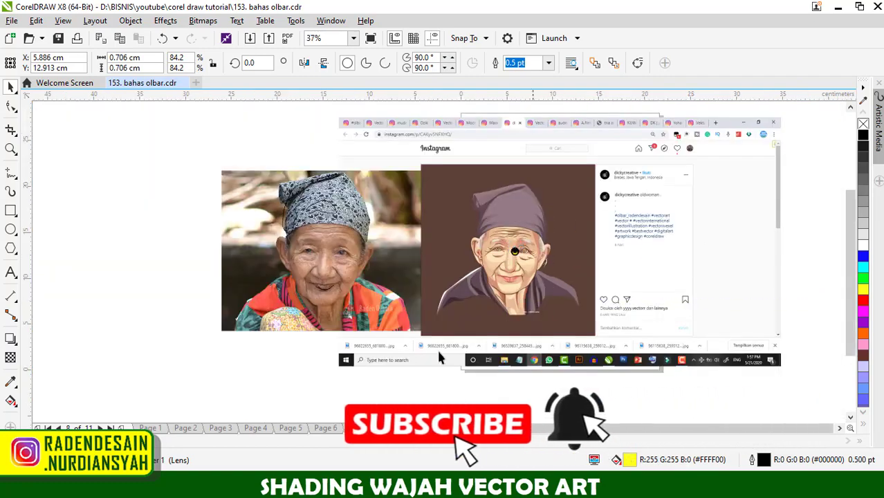
- On page 9, delete the two freehand curves marking the portrait's eyes
scroll(572, 242, up, 1)
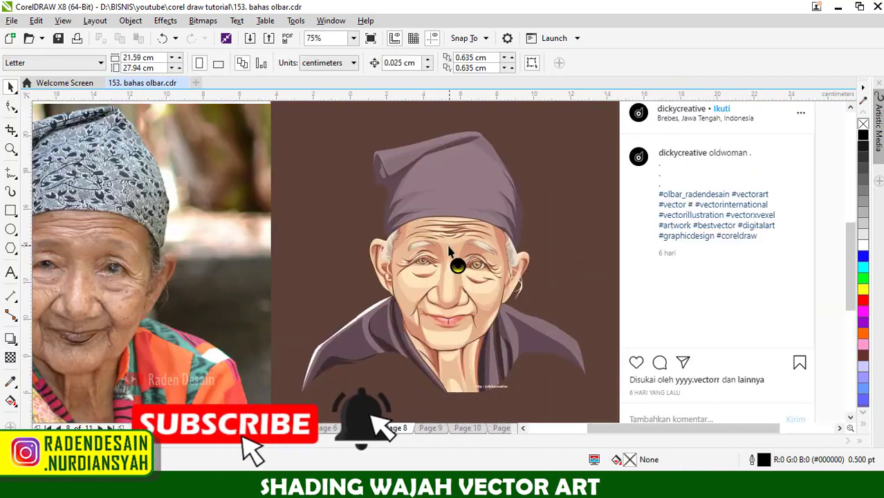
scroll(449, 252, down, 1)
click(430, 428)
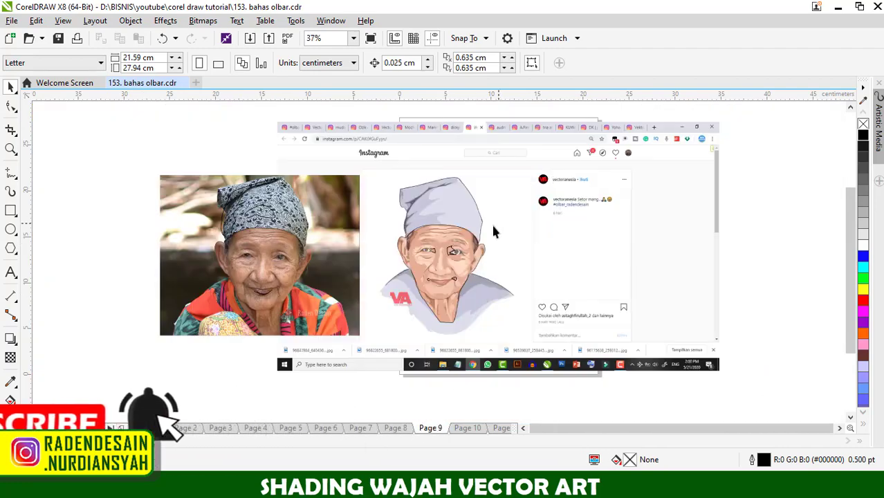
scroll(452, 251, up, 2)
click(438, 239)
key(Delete)
click(385, 244)
key(Delete)
- Compare the page 9 portrait's eyes, cheeks and mouth with the reference photo
scroll(519, 249, down, 2)
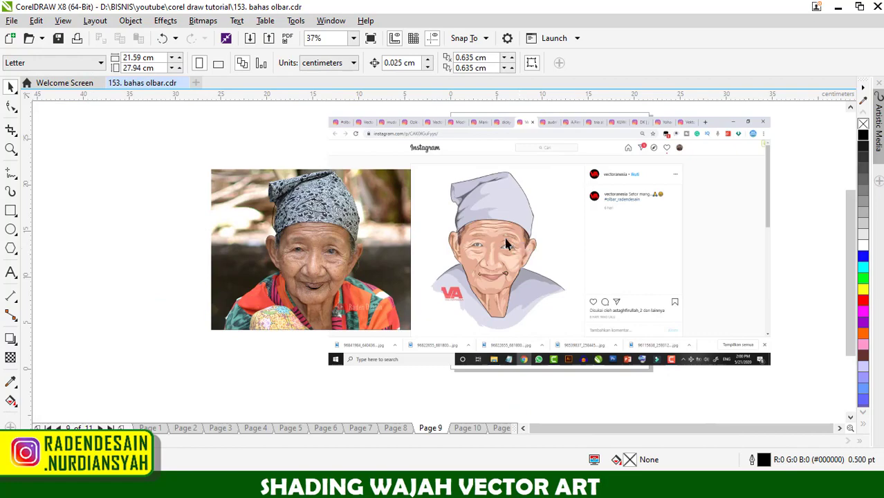
scroll(514, 239, up, 2)
scroll(530, 291, down, 2)
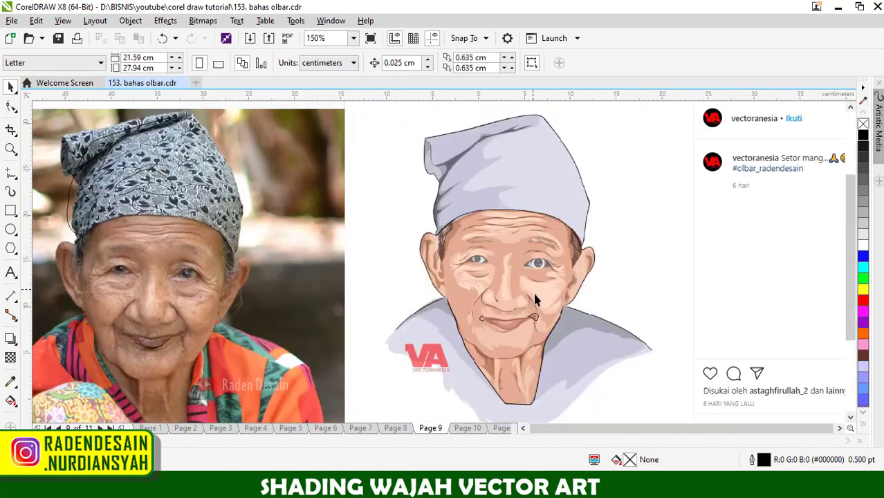
scroll(529, 300, up, 3)
scroll(448, 300, down, 2)
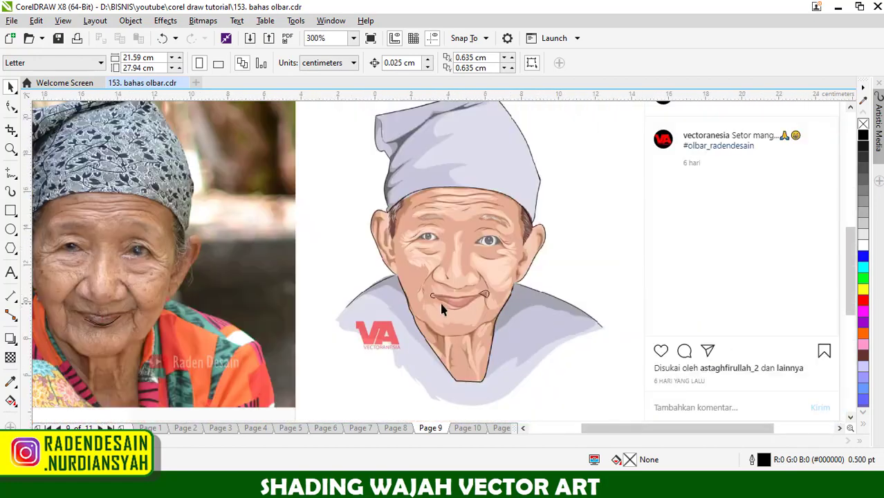
scroll(426, 294, up, 2)
scroll(554, 311, down, 2)
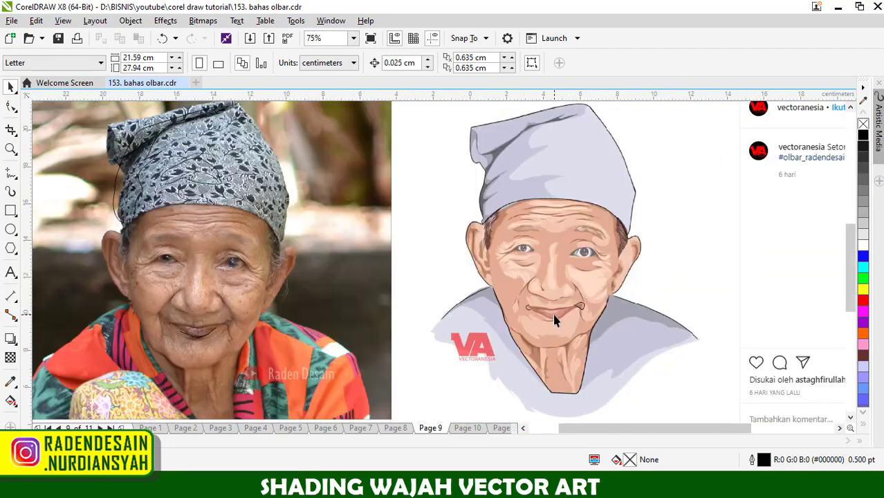
- Draw a freehand loop about 0.36 × 0.42 cm around the left corner of the portrait's mouth
scroll(544, 311, up, 3)
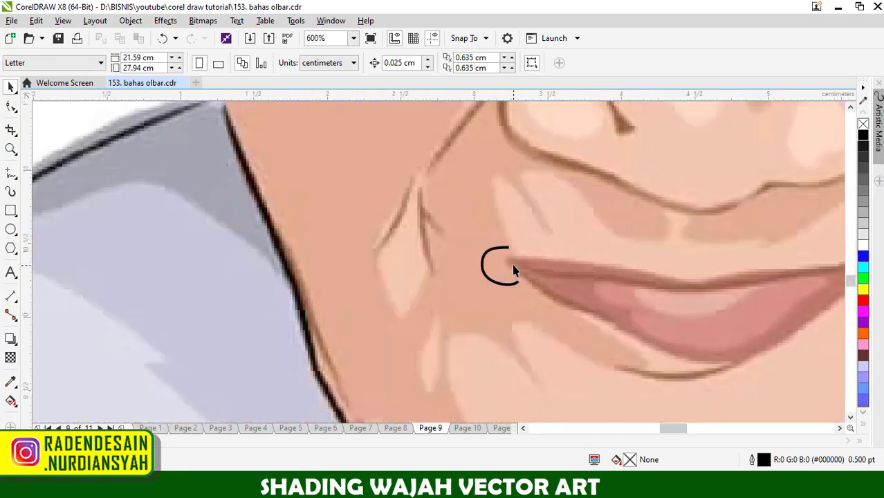
click(10, 173)
mouse_move(493, 242)
mouse_down()
mouse_move(539, 291)
mouse_move(487, 255)
mouse_up()
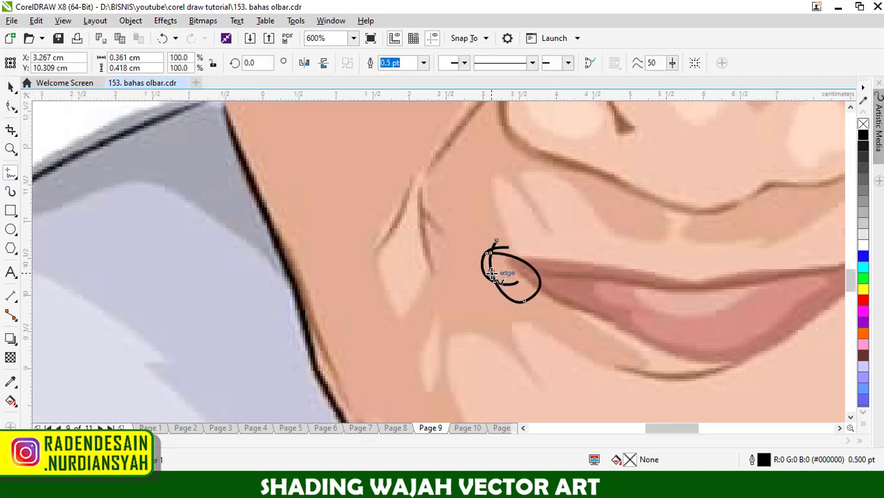
scroll(495, 271, down, 1)
scroll(699, 268, up, 1)
mouse_move(711, 220)
mouse_down()
mouse_move(759, 315)
mouse_move(763, 284)
mouse_move(751, 304)
mouse_move(733, 296)
mouse_move(721, 314)
mouse_up()
key(ctrl+z)
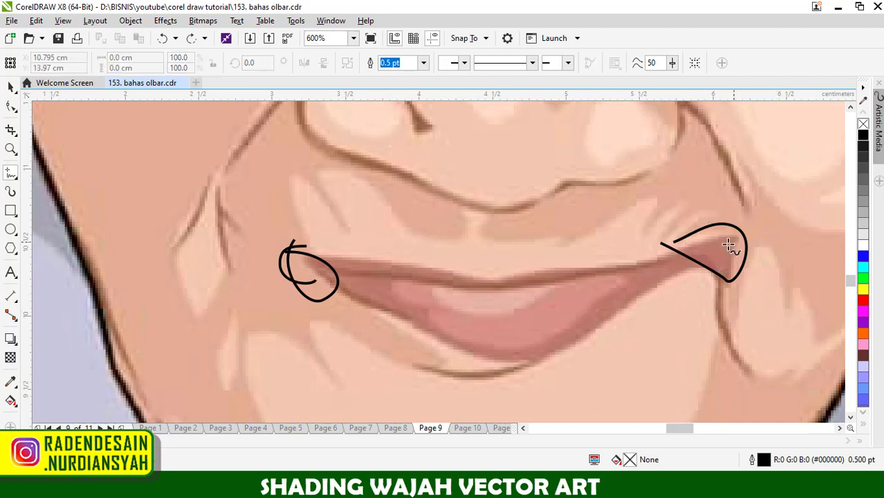
- Mark the inner corners of both eyes with freehand curves, the left one about 0.59 × 1.28 cm
scroll(519, 300, down, 2)
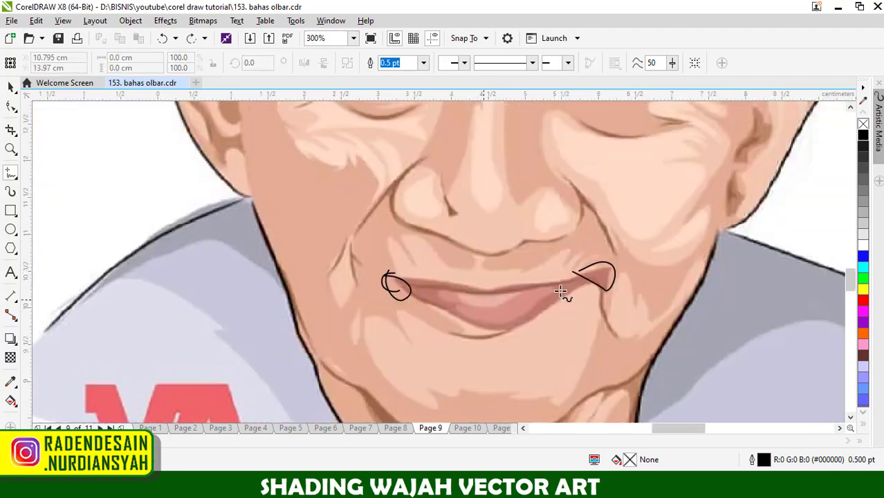
scroll(580, 206, up, 2)
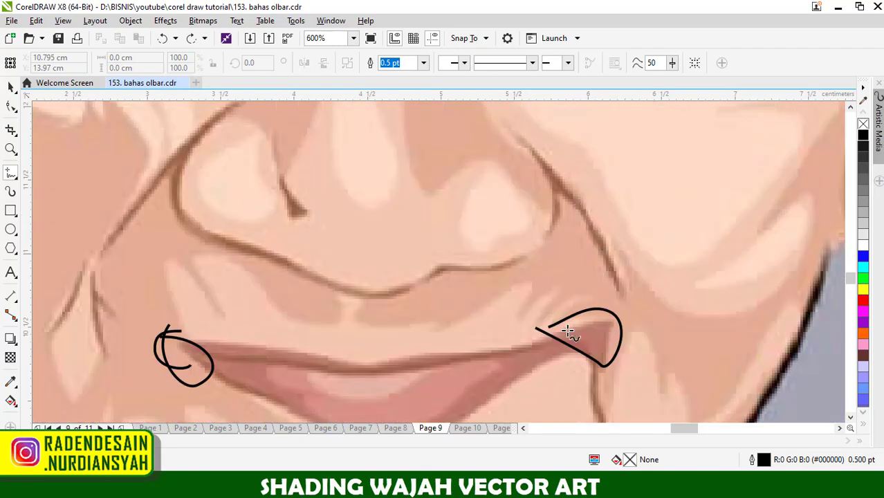
scroll(564, 325, down, 4)
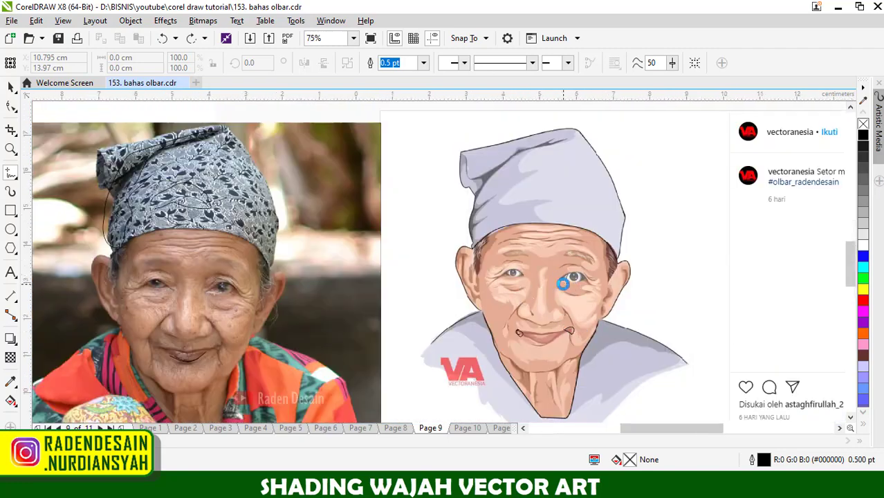
scroll(566, 276, up, 3)
mouse_move(585, 236)
mouse_down()
mouse_move(551, 201)
mouse_move(535, 284)
mouse_move(561, 271)
mouse_up()
mouse_move(406, 213)
mouse_down()
mouse_move(435, 175)
mouse_move(450, 272)
mouse_move(429, 266)
mouse_up()
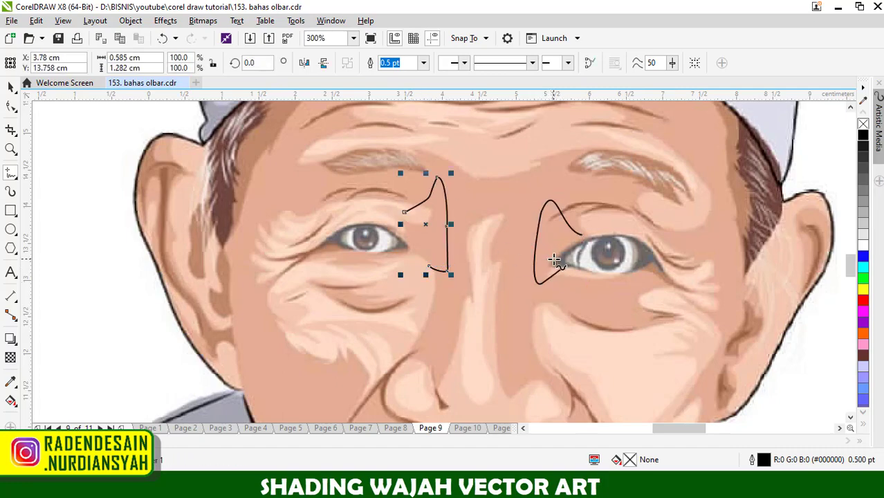
- Review the whole page 9 artwork, and on page 10 examine the portrait's eyebrows, eyes and neck against the reference photo
scroll(554, 259, down, 4)
scroll(671, 193, up, 3)
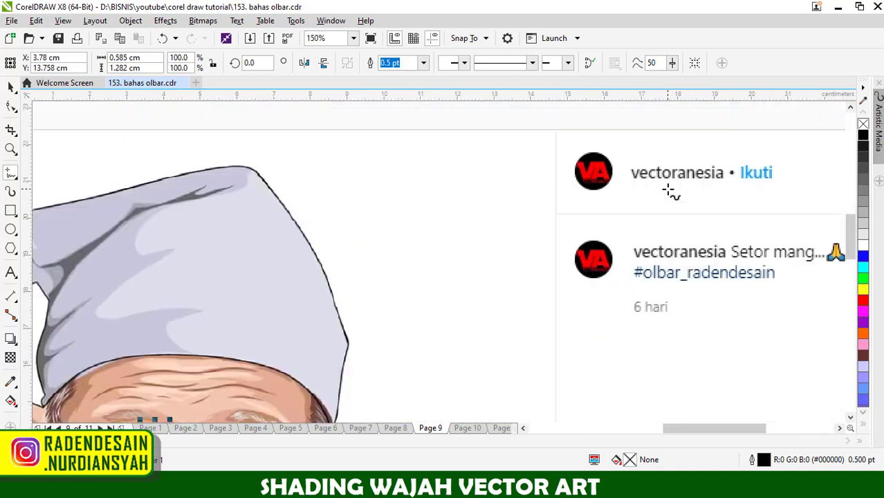
scroll(671, 192, down, 3)
scroll(601, 280, down, 2)
scroll(602, 280, up, 2)
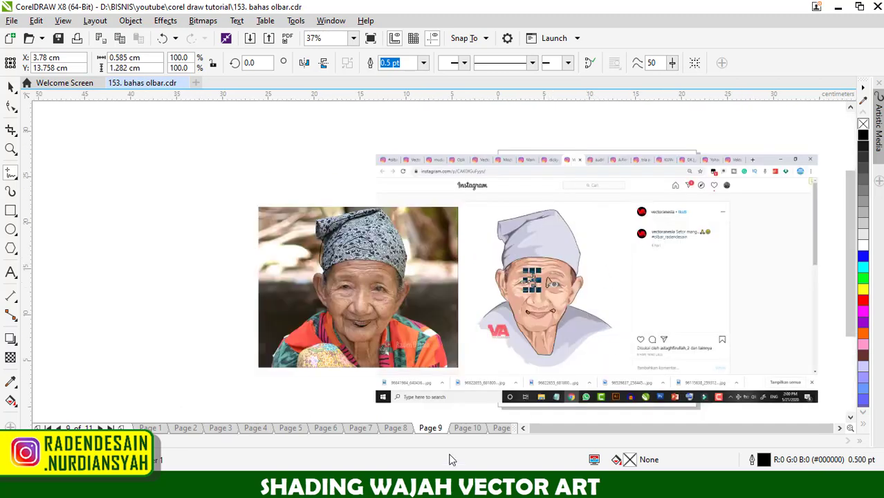
click(463, 430)
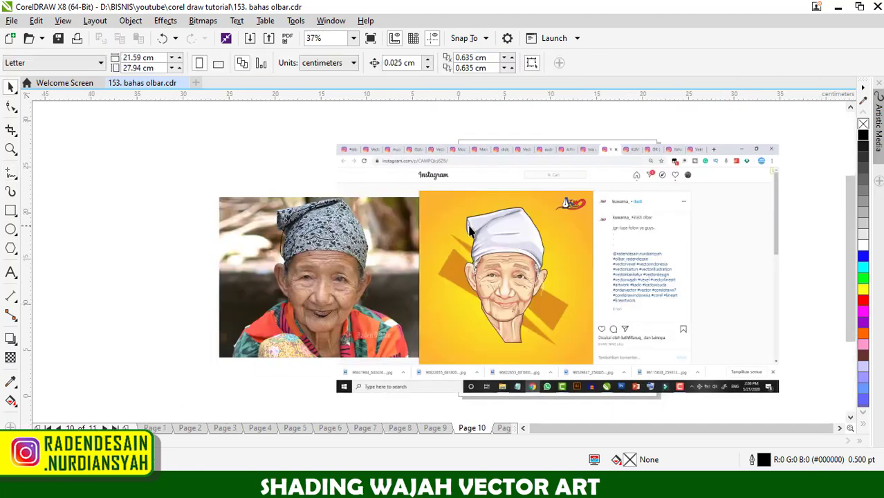
scroll(468, 235, up, 2)
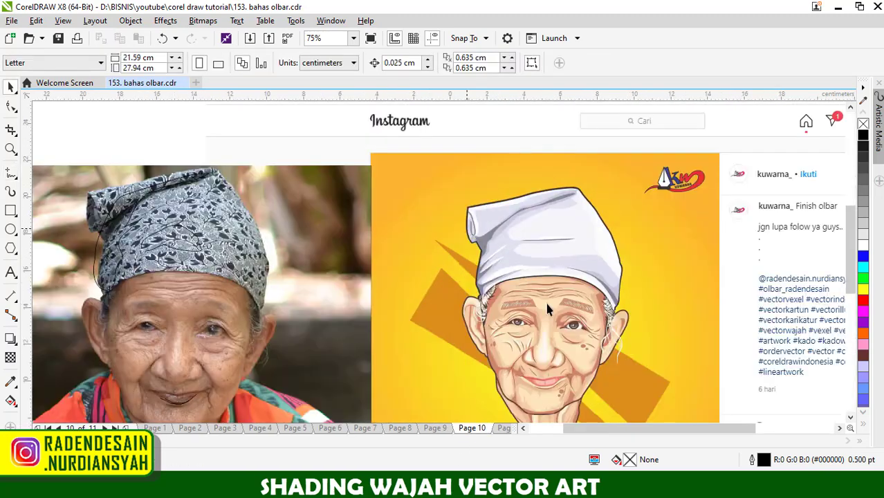
scroll(547, 309, down, 1)
scroll(546, 309, up, 2)
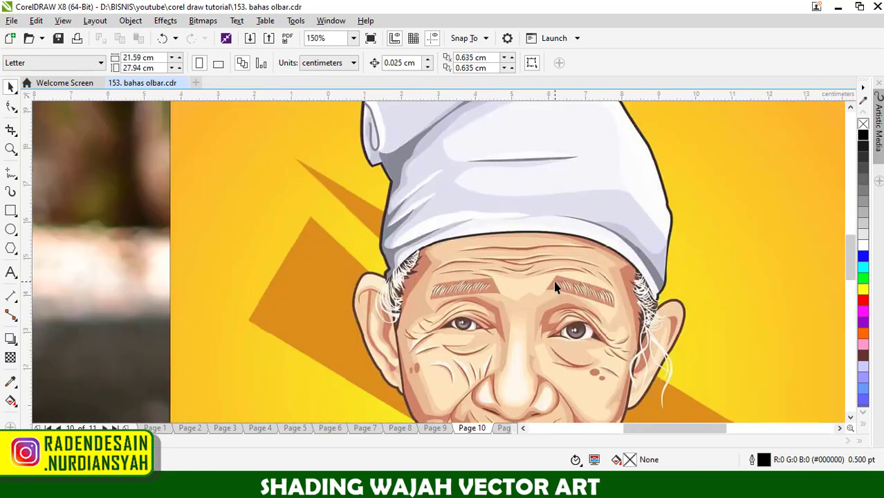
scroll(555, 288, up, 1)
scroll(564, 283, down, 4)
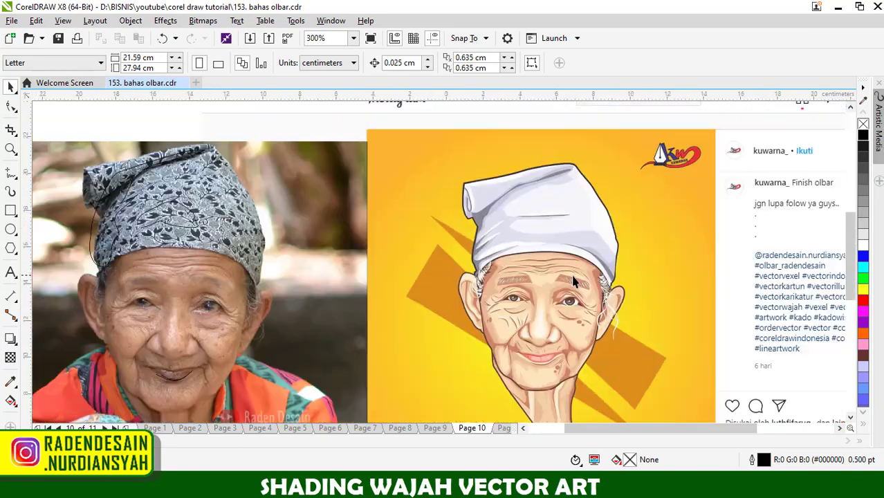
scroll(571, 299, up, 1)
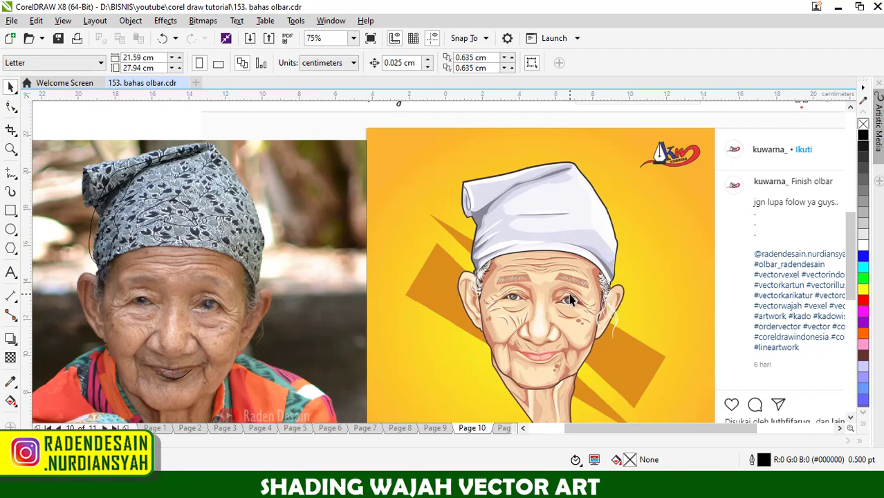
scroll(571, 300, down, 1)
scroll(554, 336, up, 1)
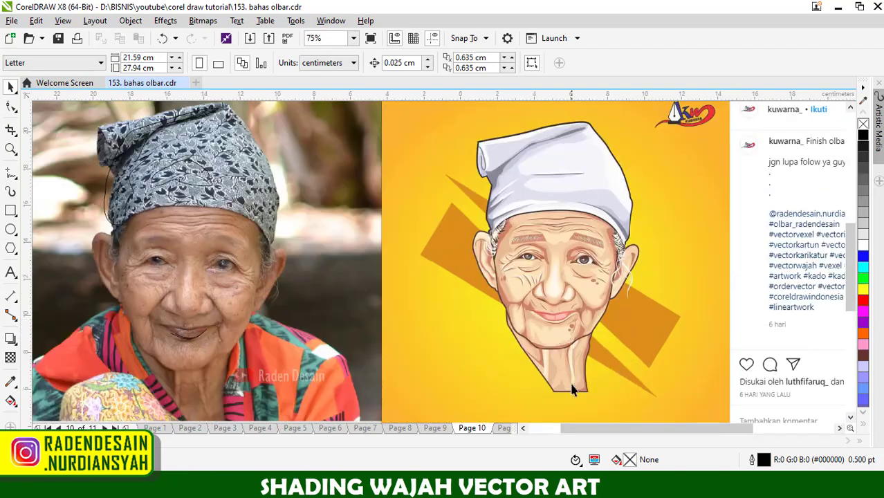
scroll(560, 349, down, 1)
scroll(552, 344, up, 1)
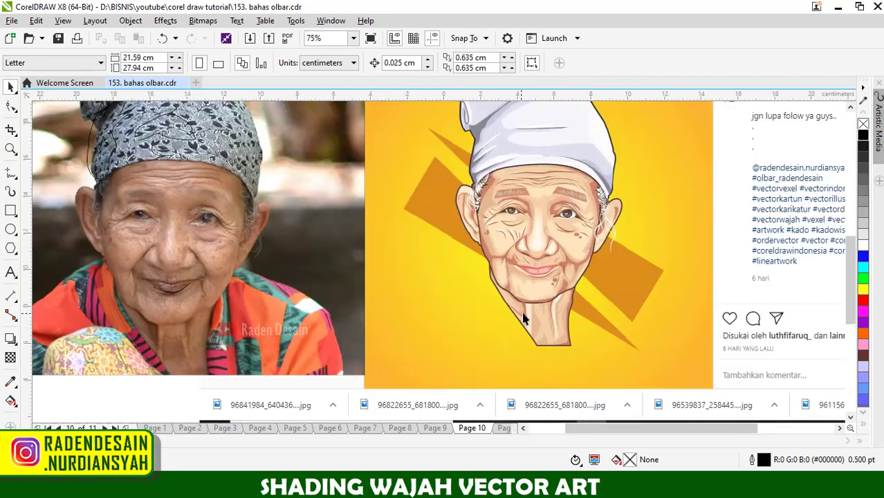
- Draw a freehand curve about 2.84 × 3.29 cm around the cut-off neck of the page 10 portrait
click(544, 325)
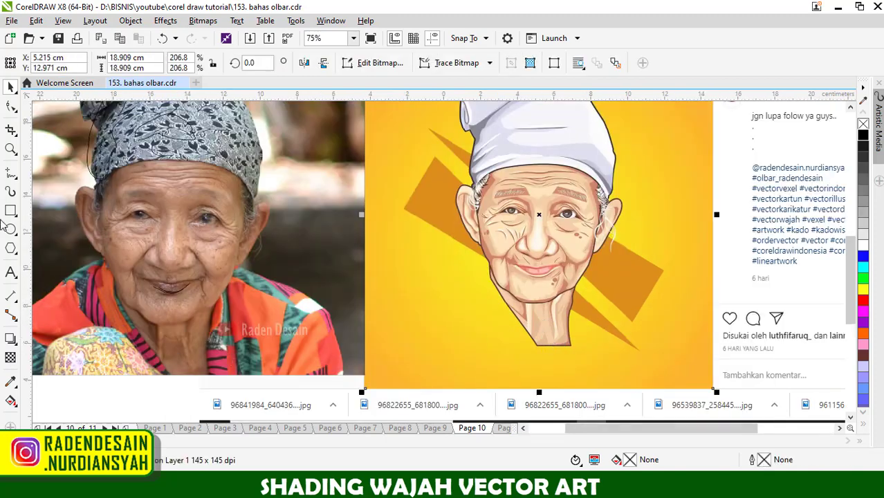
click(10, 176)
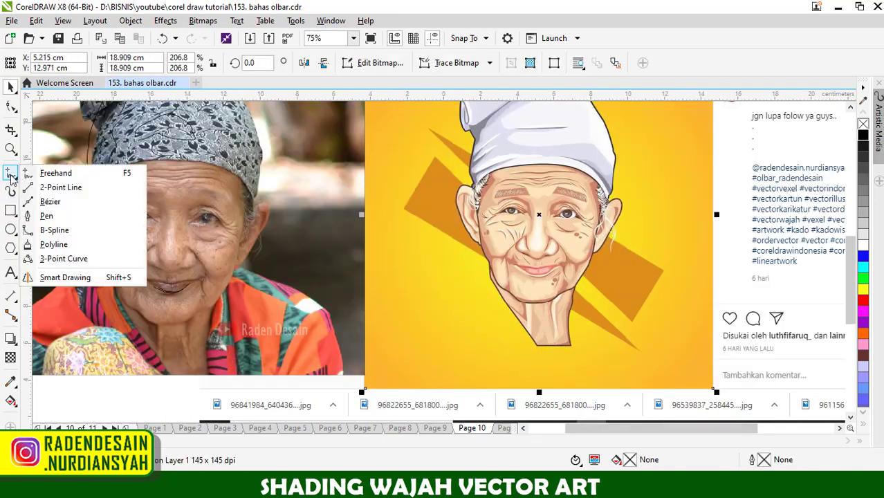
click(52, 174)
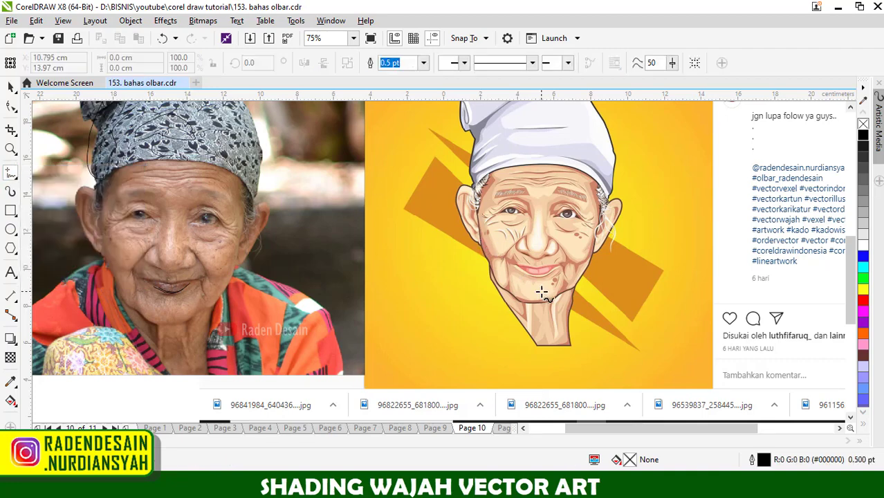
click(538, 343)
mouse_move(573, 291)
mouse_down()
mouse_move(571, 352)
mouse_move(535, 338)
mouse_up()
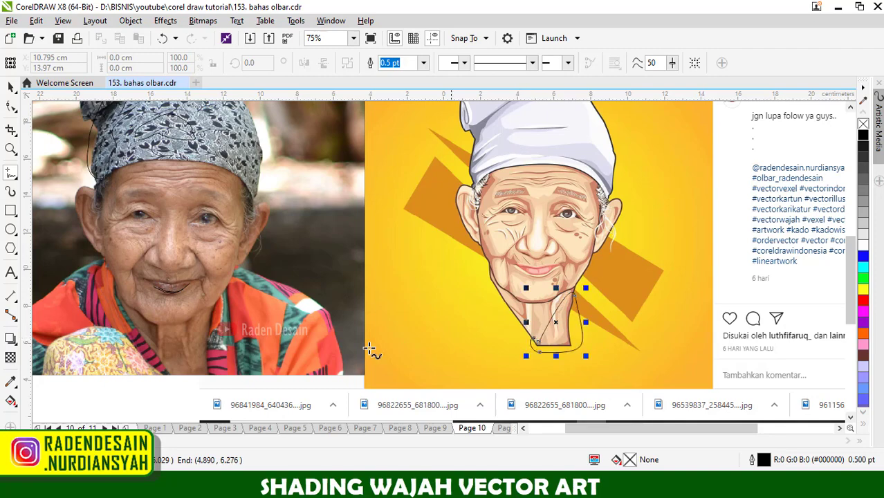
- Sketch the missing left shoulder beside the neck with three sloping freehand lines, following the reference photo
scroll(290, 304, down, 2)
scroll(208, 284, up, 2)
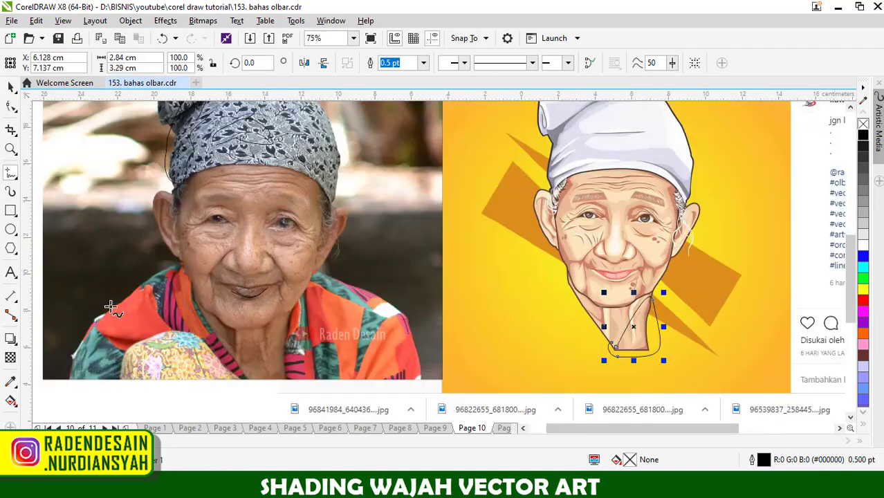
click(566, 284)
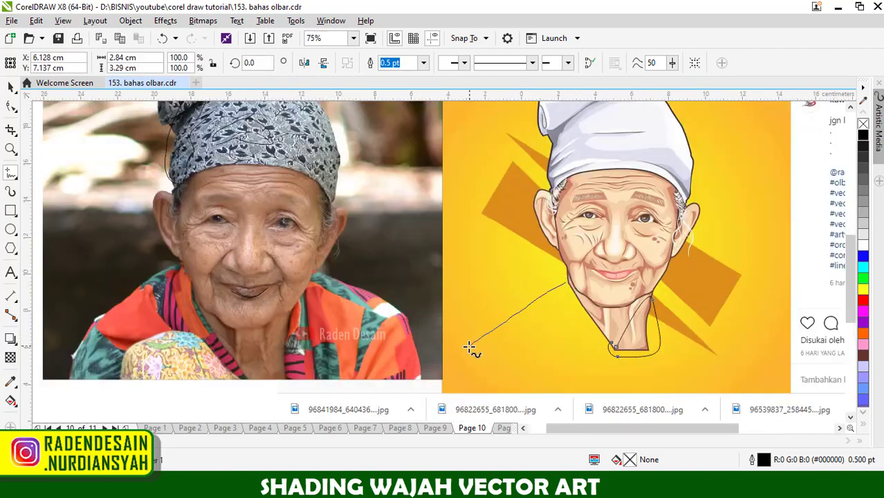
click(469, 346)
drag(506, 331, 505, 332)
drag(576, 316, 546, 338)
- Sketch the missing right shoulder with three freehand lines, the lowest about 2.22 × 0.92 cm, and review the page 10 portrait
drag(661, 291, 679, 304)
click(718, 314)
mouse_move(666, 313)
mouse_down()
mouse_move(718, 331)
mouse_move(715, 345)
mouse_up()
click(694, 325)
click(692, 335)
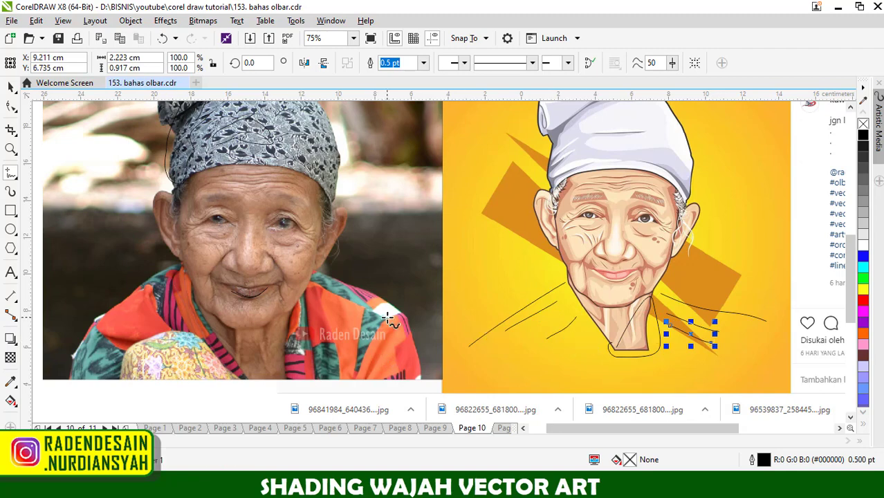
scroll(663, 325, down, 5)
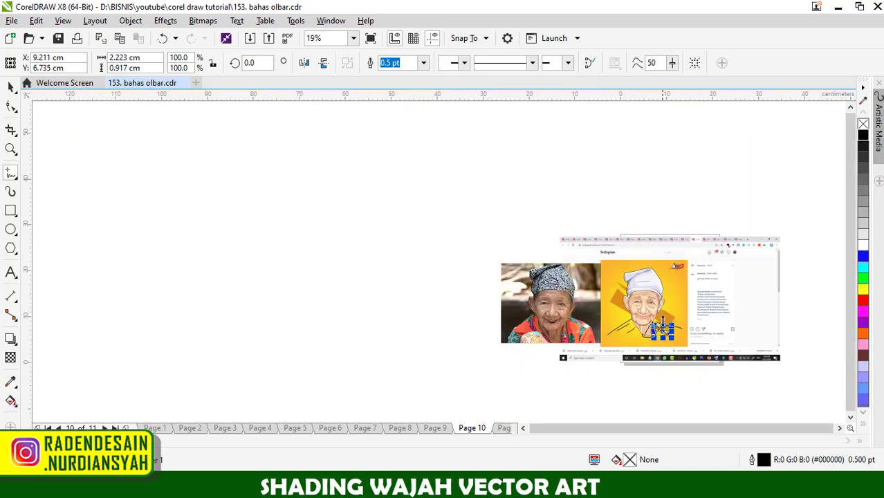
scroll(662, 325, up, 7)
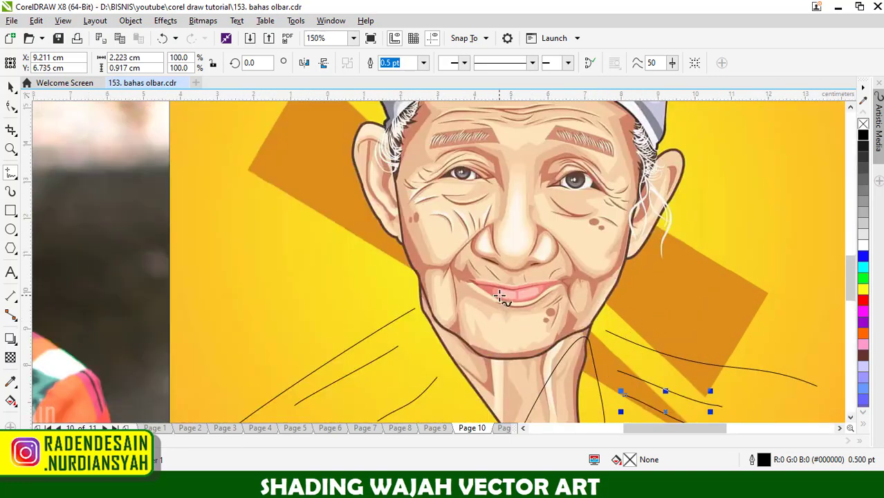
scroll(555, 290, down, 2)
scroll(555, 290, down, 4)
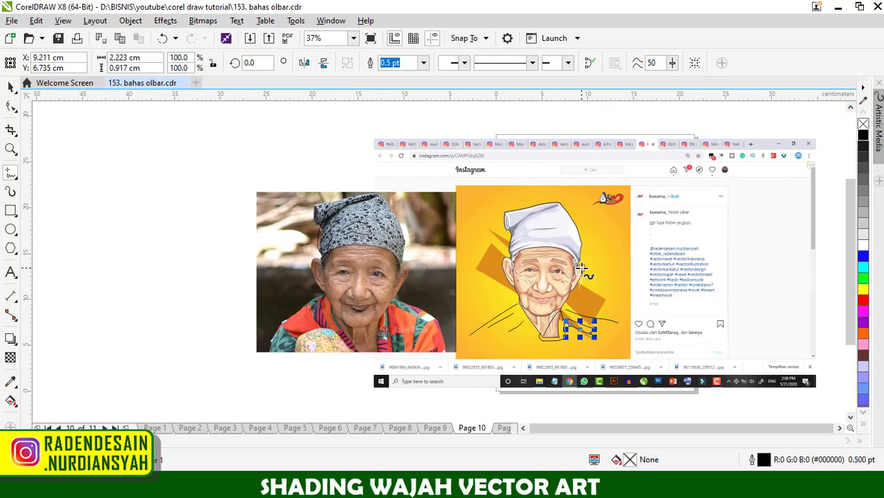